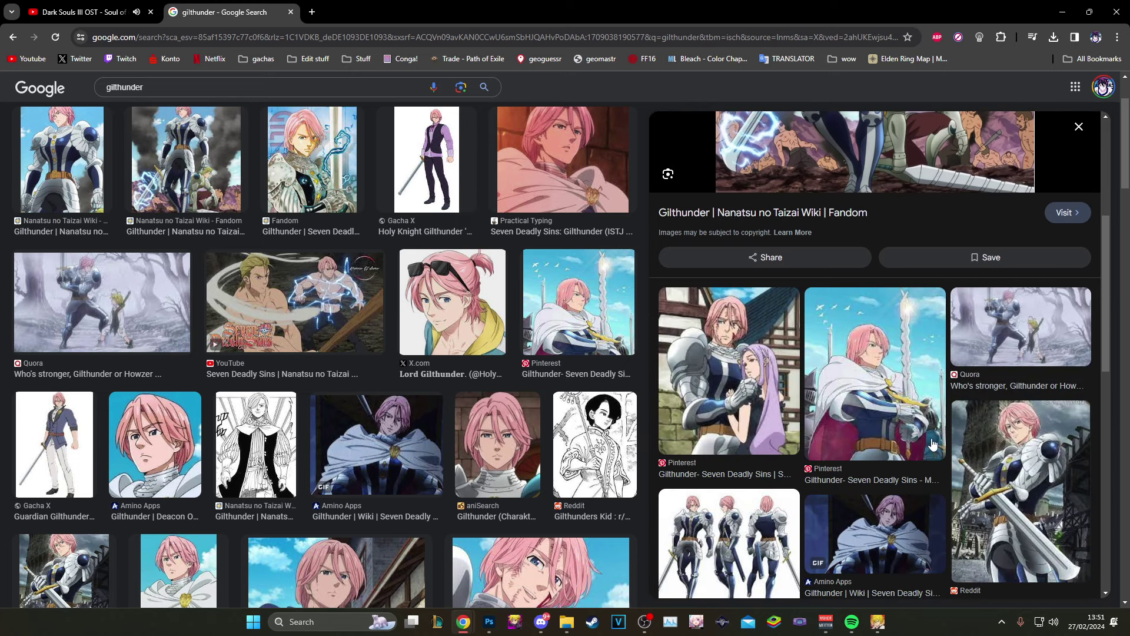
Step: Browse the related Gilthunder pictures, then search the images for "gilthunder spear"
left_click(869, 346)
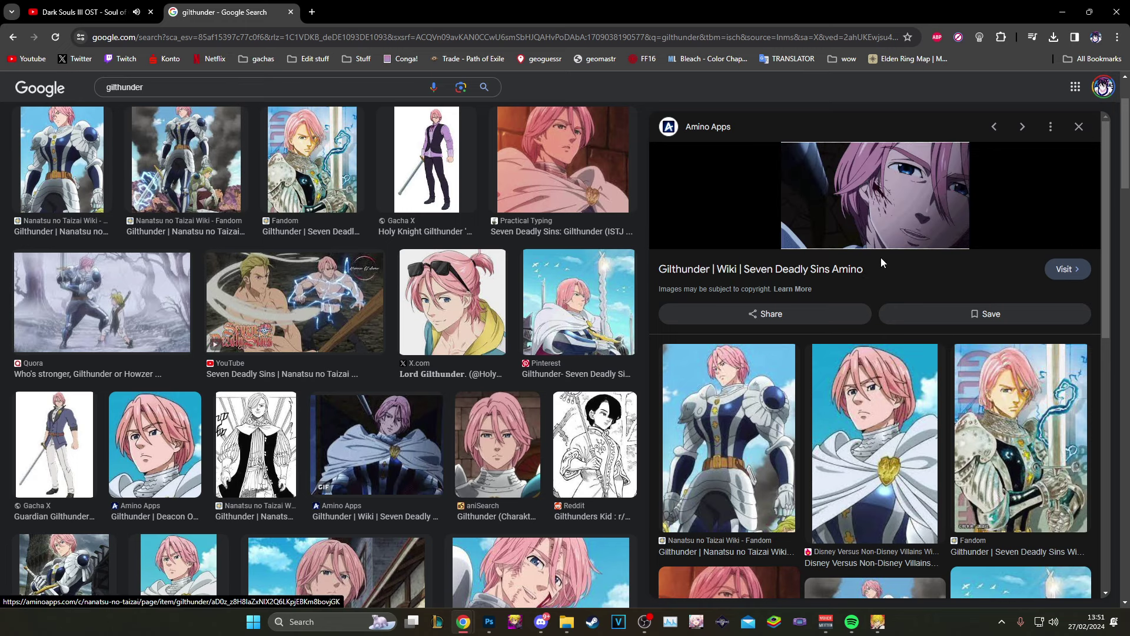
scroll(905, 256, "down", 1)
scroll(904, 256, "down", 4)
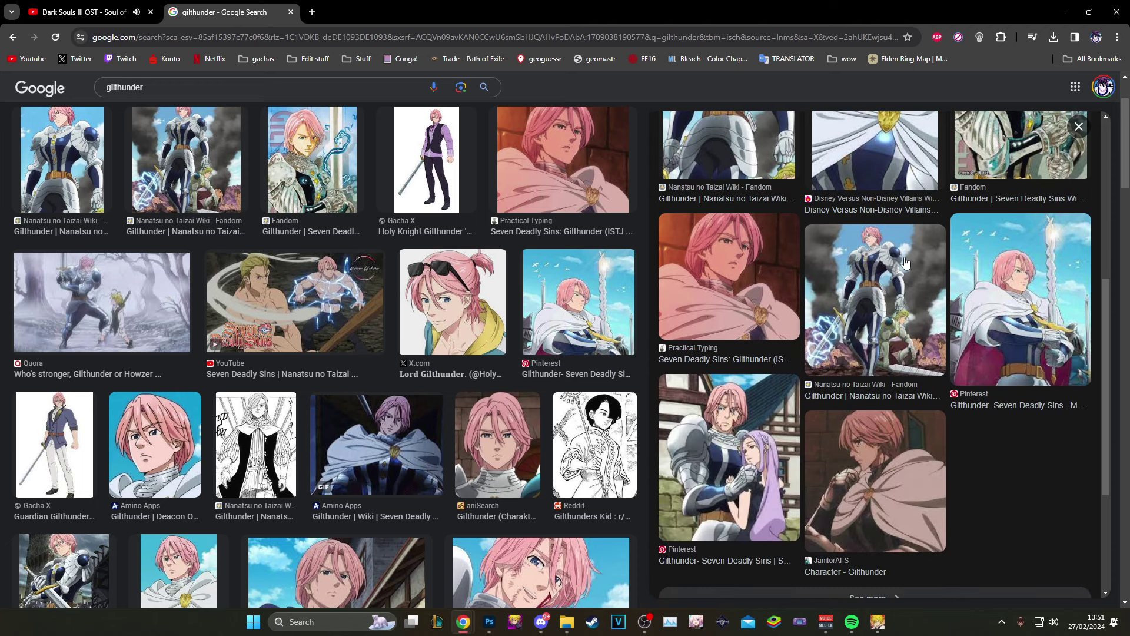
scroll(906, 263, "up", 5)
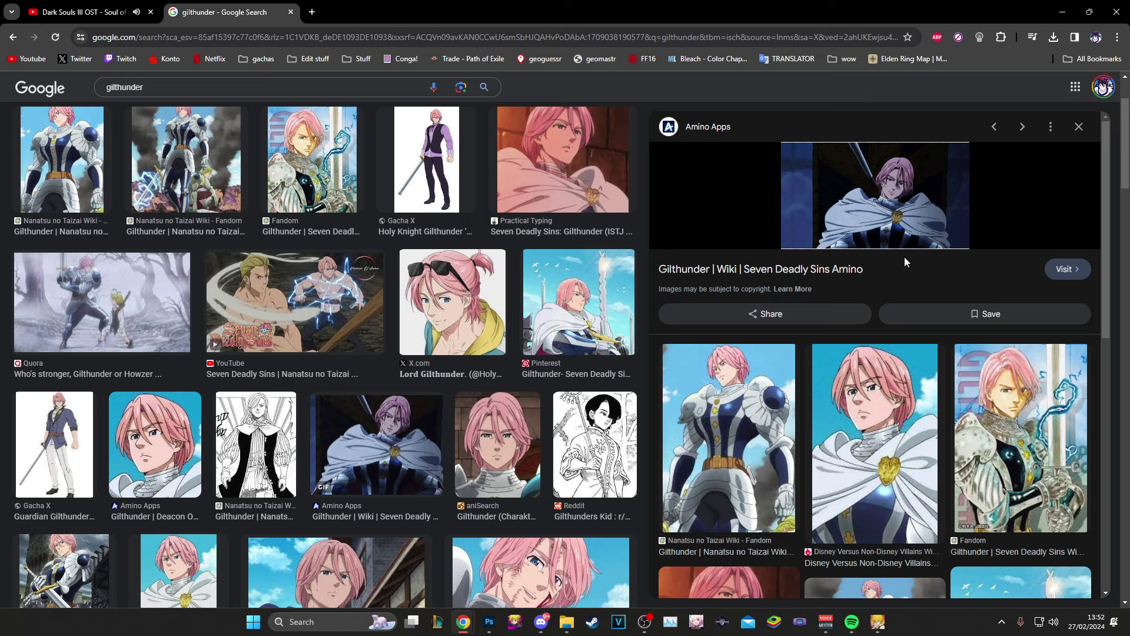
left_click(239, 91)
type("spear")
key("Return")
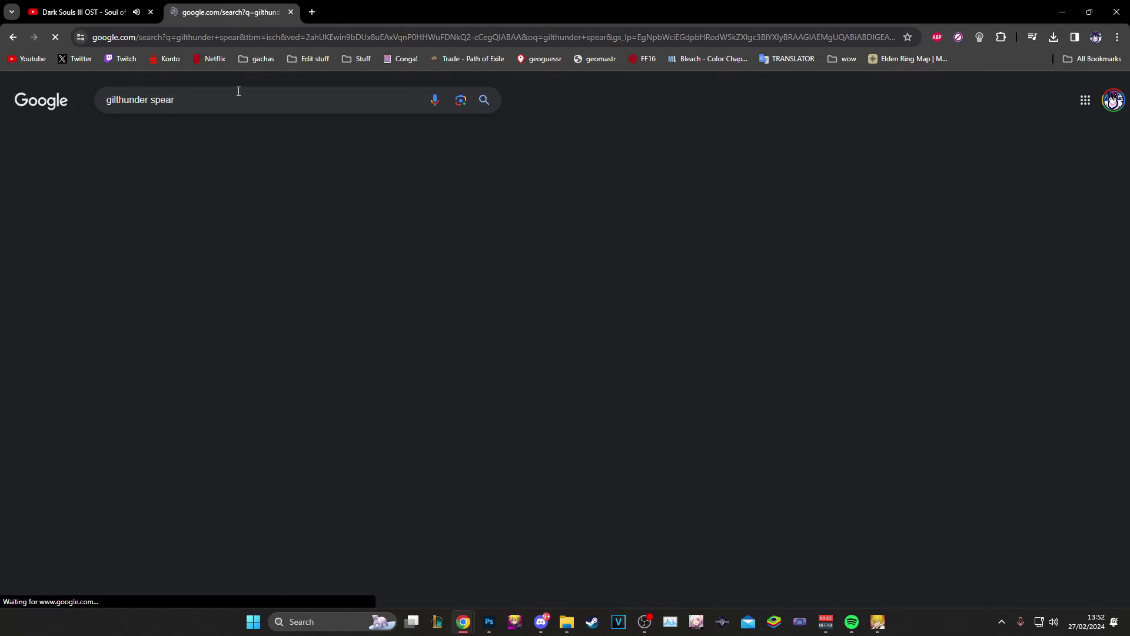
Step: Copy the Reddit image of Gilthunder throwing a spear from the search results
left_click(103, 253)
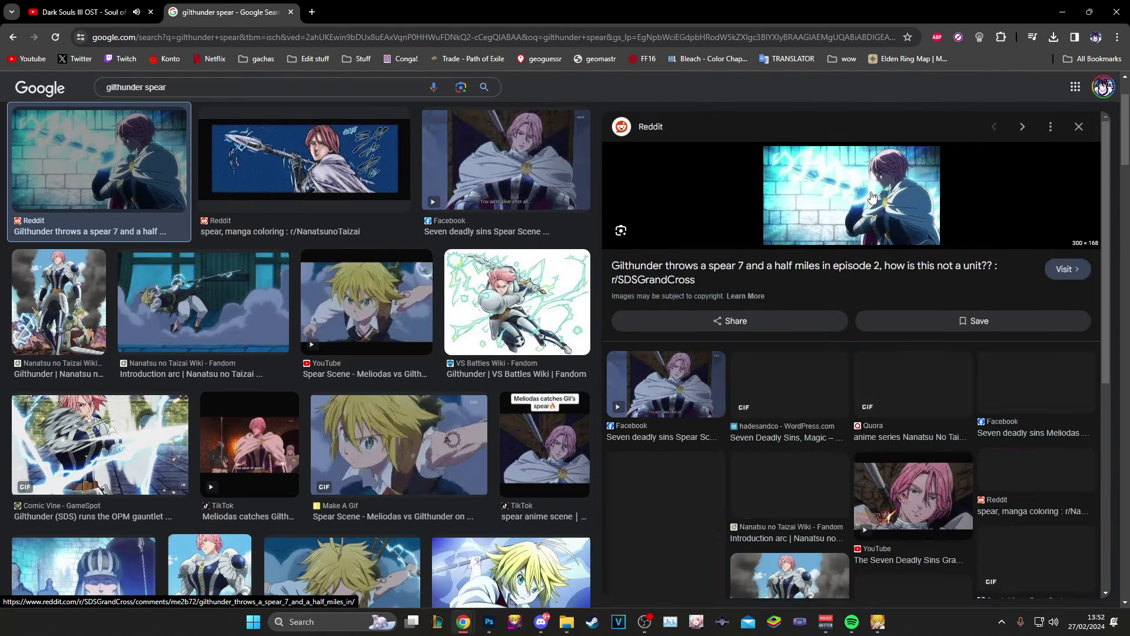
right_click(862, 193)
left_click(884, 369)
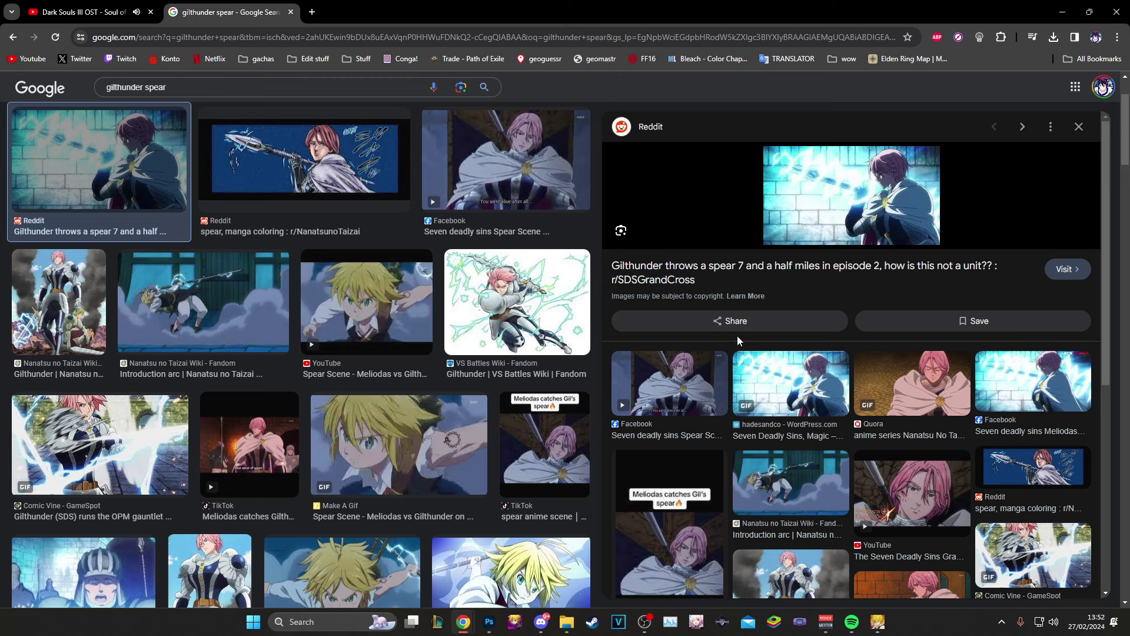
scroll(756, 284, "up", 2)
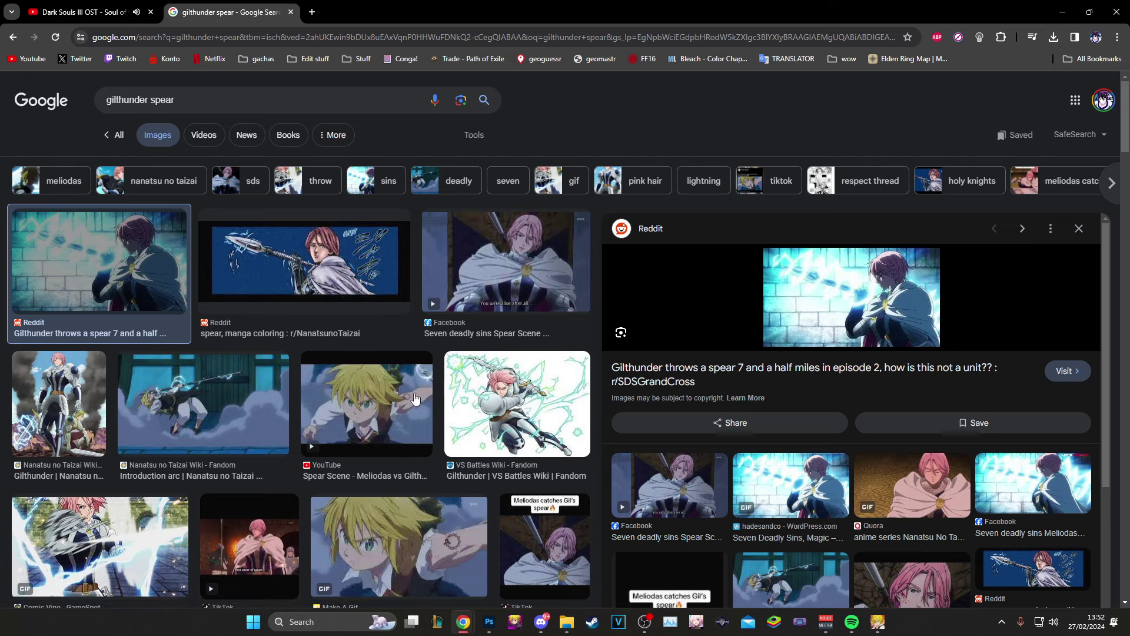
left_click(214, 417)
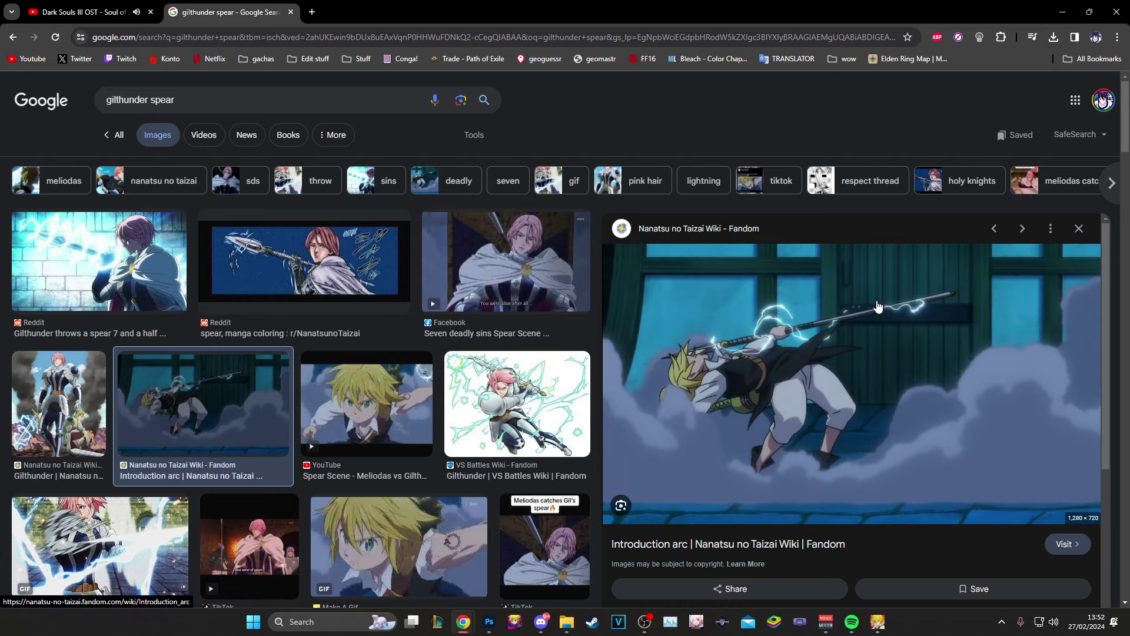
left_click(1062, 12)
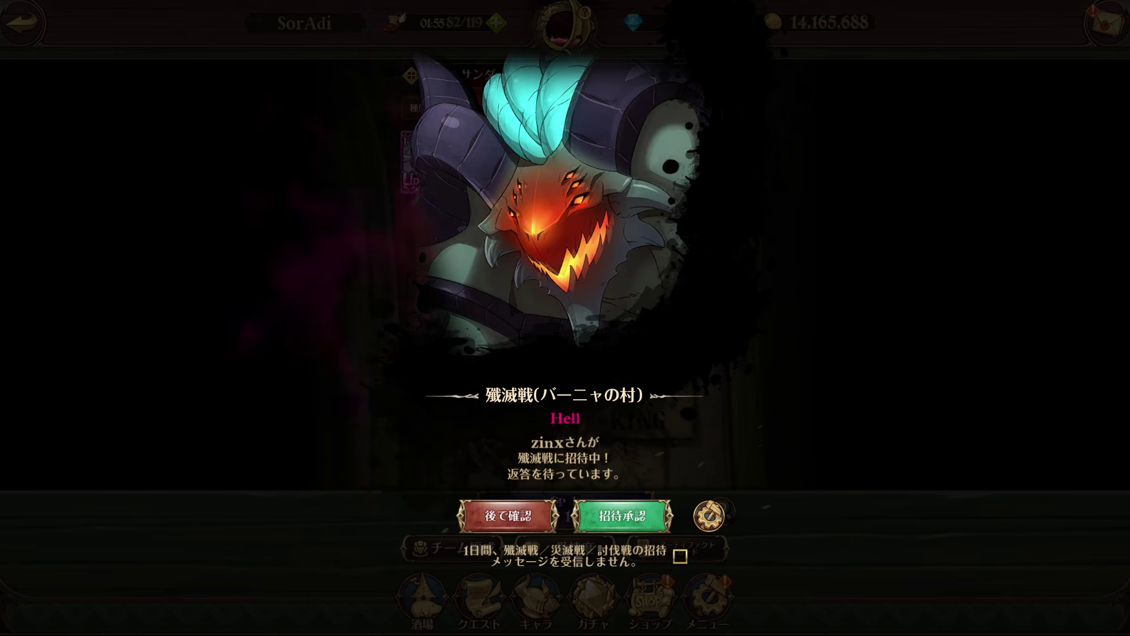
Step: Switch to Photoshop, paste the Gilthunder image above layer 2 and clip it to that layer's square
key("alt+Tab")
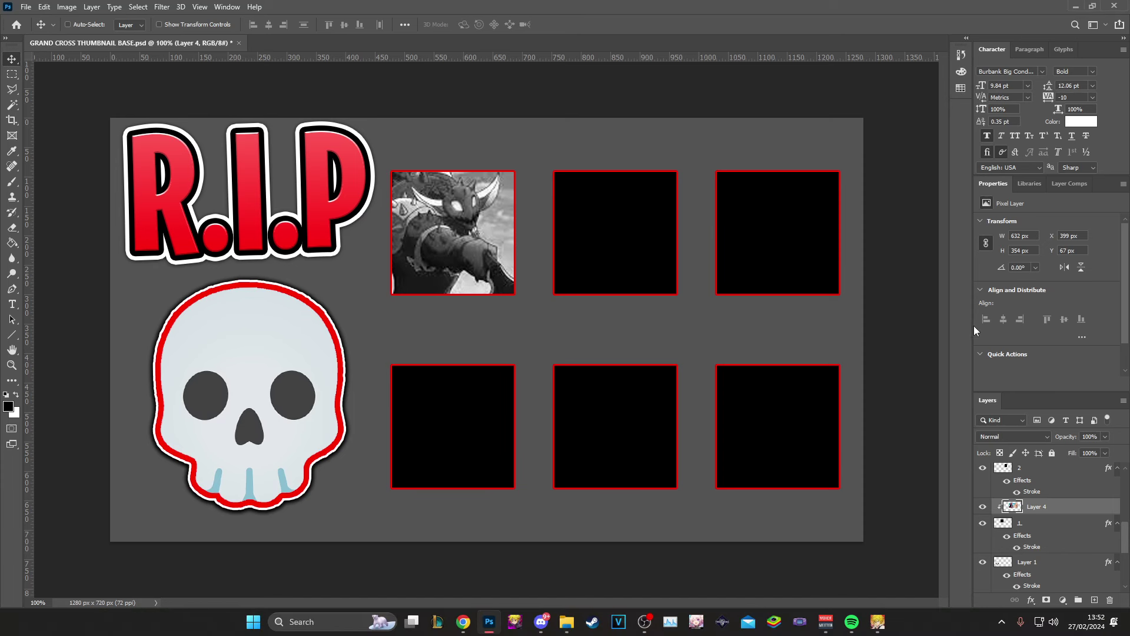
left_click(1021, 482)
key("ctrl+v")
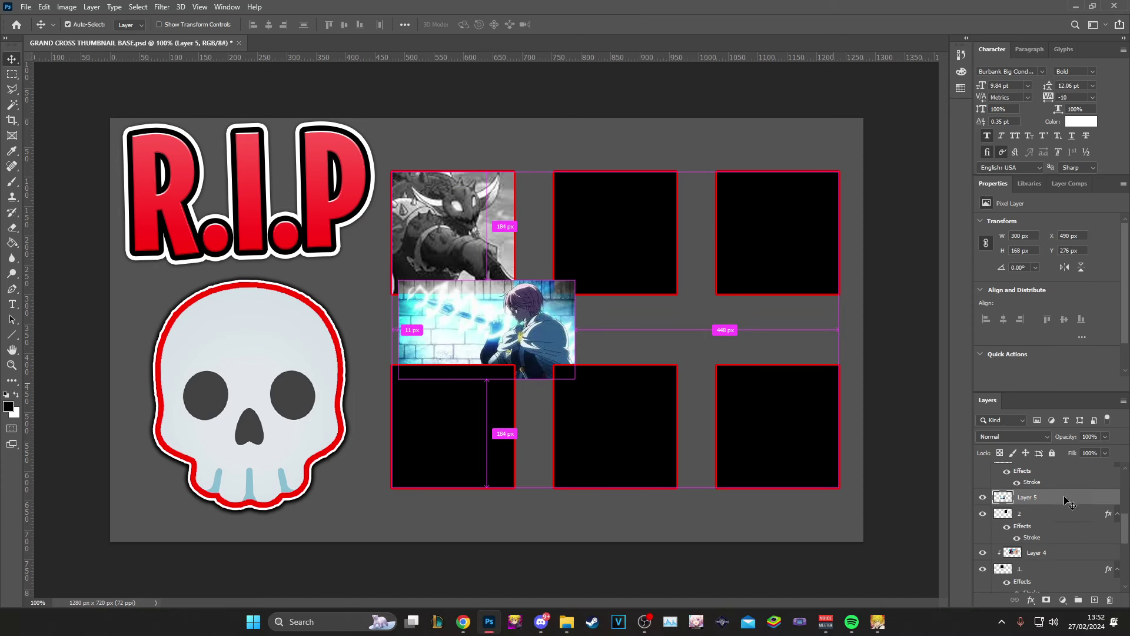
left_click(1058, 500, "alt")
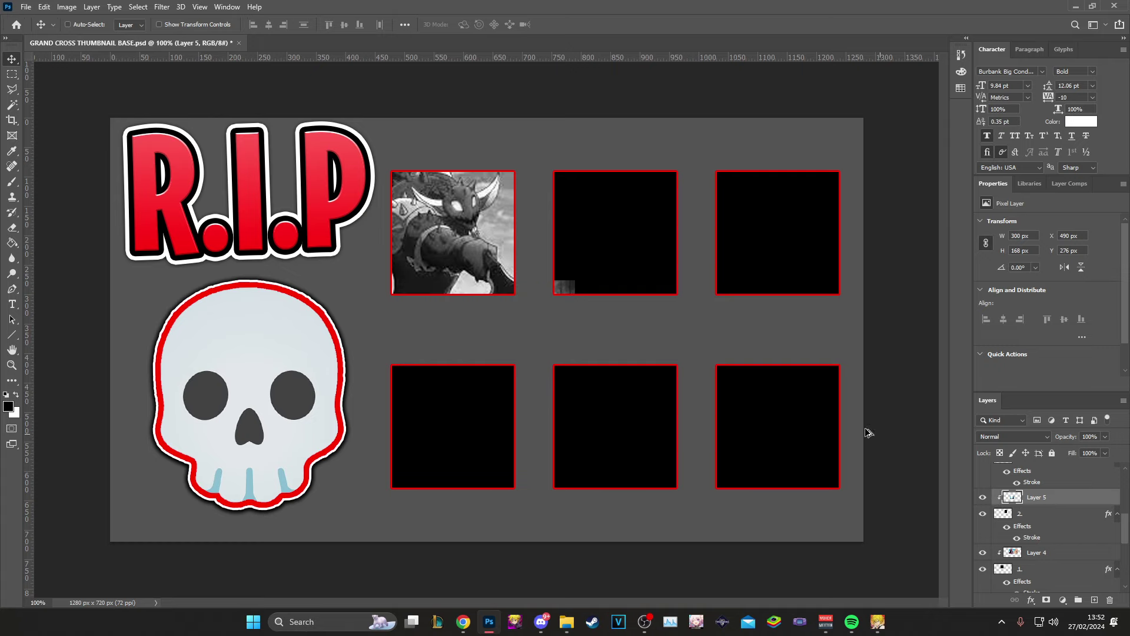
Step: Move the Gilthunder image into the second upper square and enlarge it to about 426 by 239 px so it fills the frame
left_click_drag(695, 239, 796, 137)
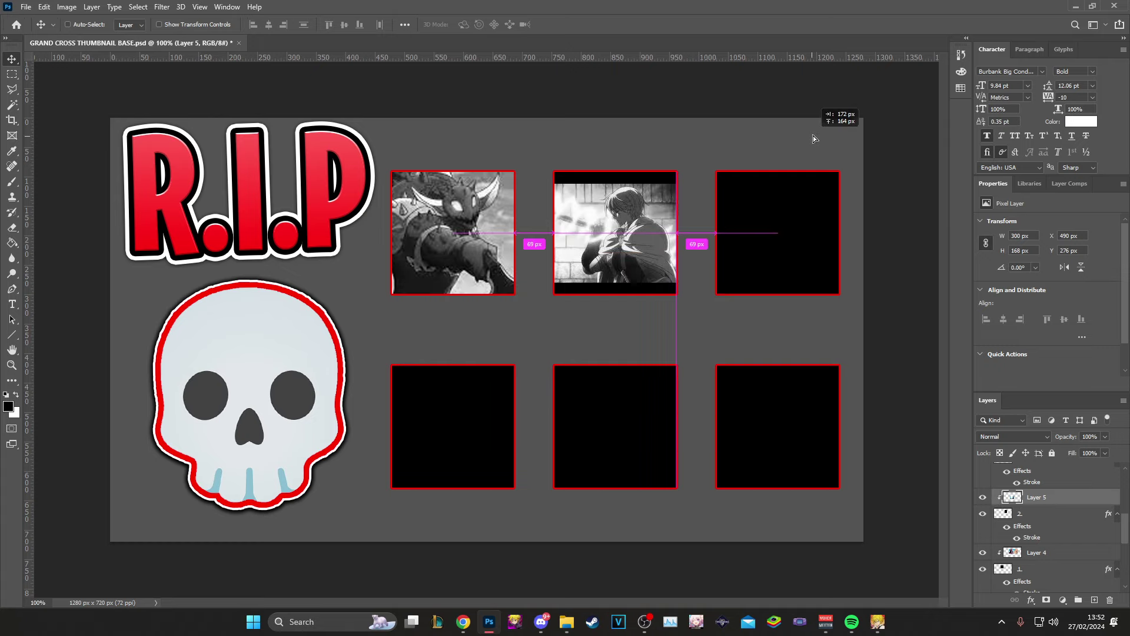
key("ctrl+t")
mouse_move(676, 179)
left_mouse_down()
mouse_move(714, 153)
mouse_move(671, 189)
left_mouse_up()
key("Return")
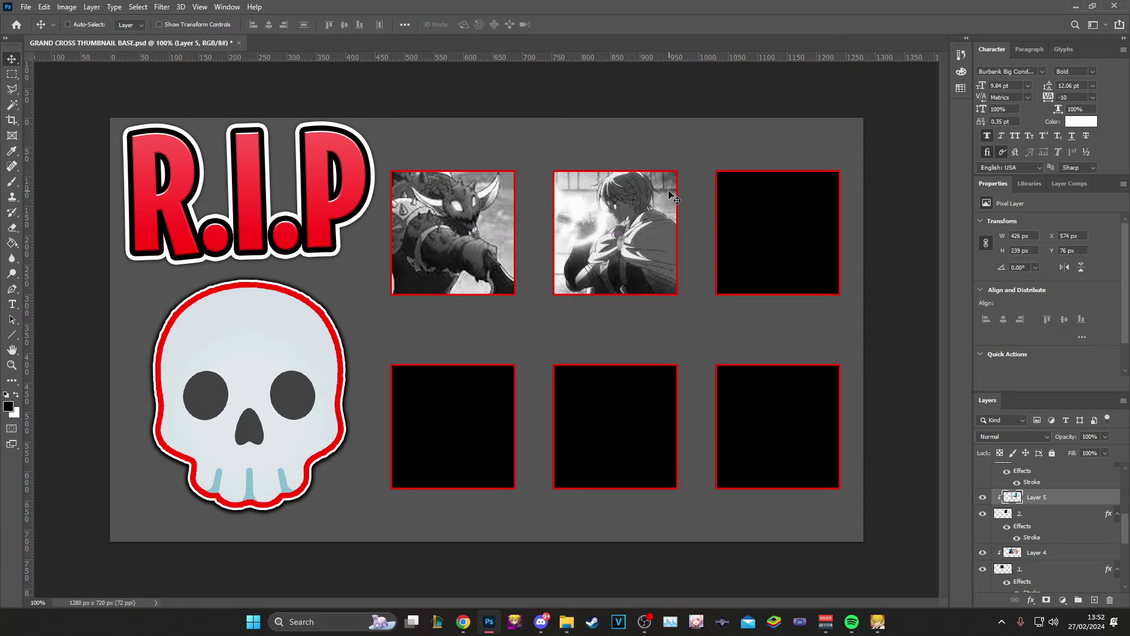
Step: Compare the thumbnail with the Hue/Saturation 2 adjustment layer hidden and shown
scroll(1010, 502, "up", 5)
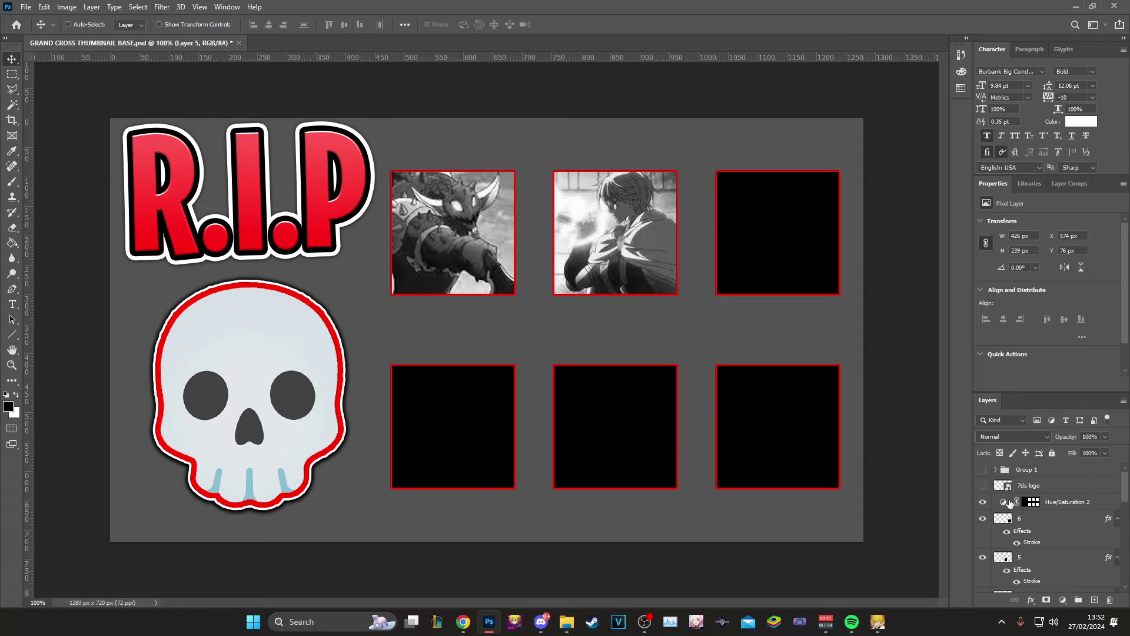
left_click(982, 504)
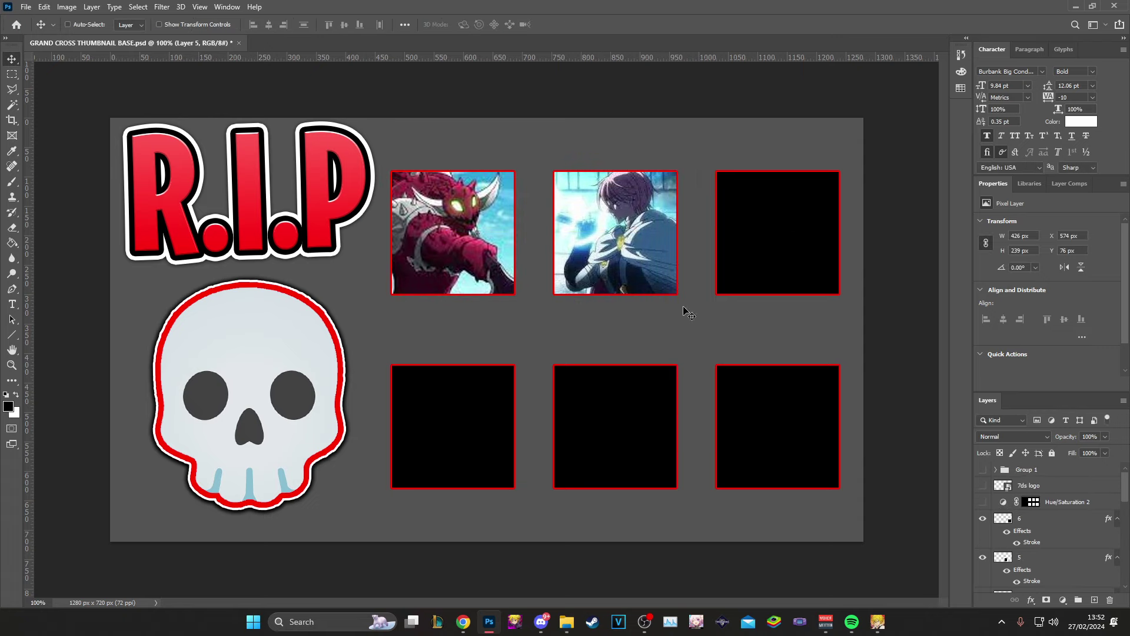
left_click(984, 503)
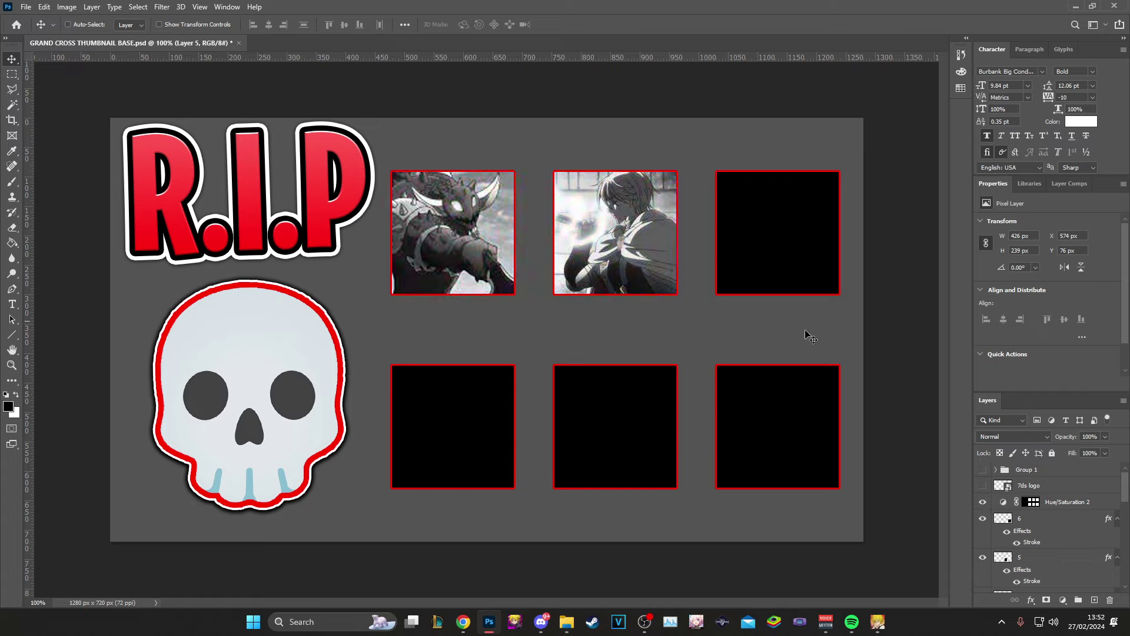
Step: Select layer 3 as the paste target, then switch to the Chrome incognito window and search the images for "wheel chair gowther"
scroll(1046, 520, "down", 5)
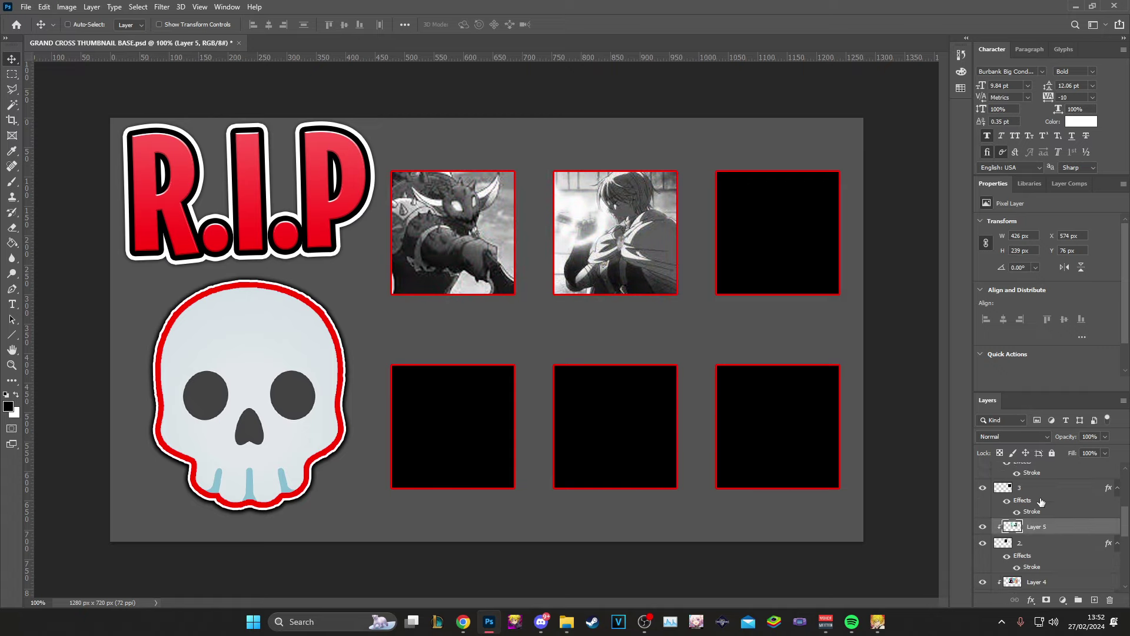
left_click(1041, 492)
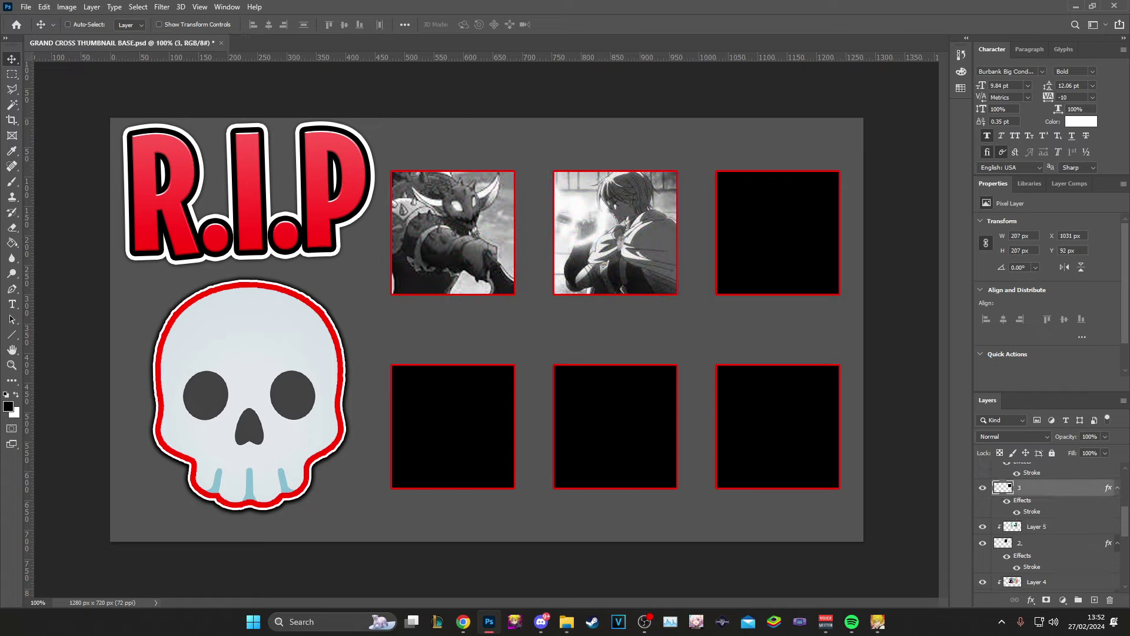
key("alt+Tab")
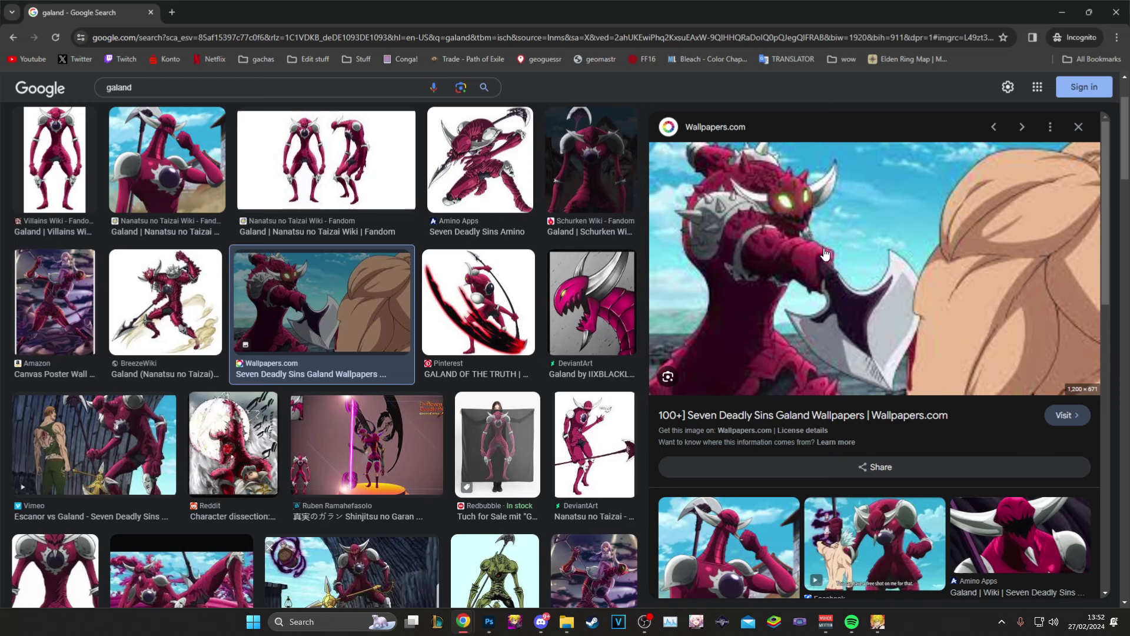
left_click(309, 88)
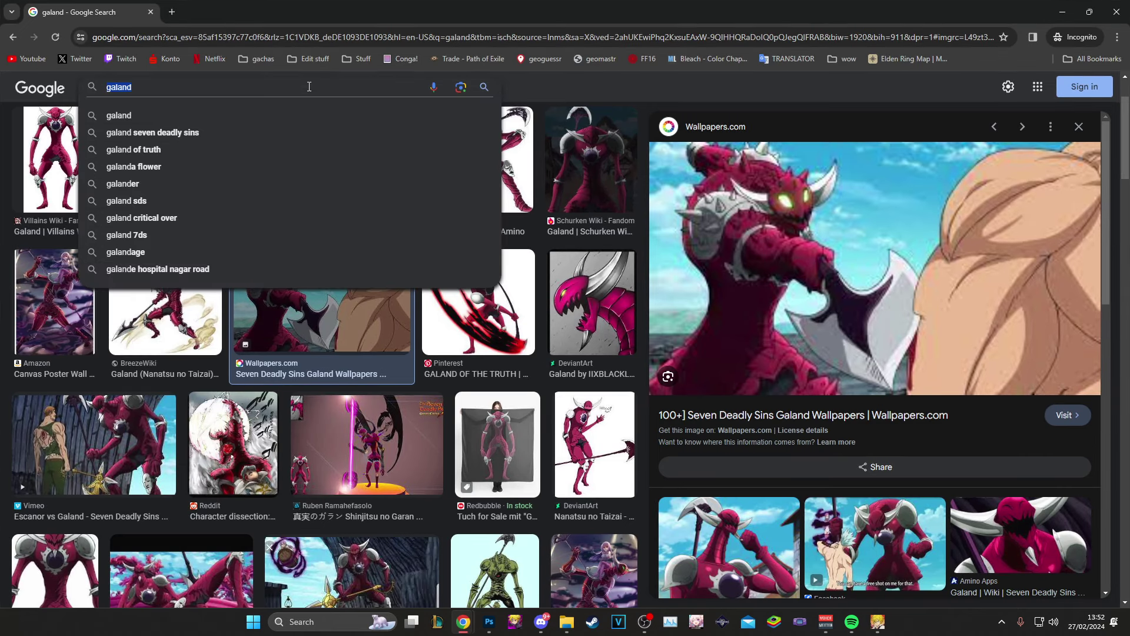
type("wheel chari go")
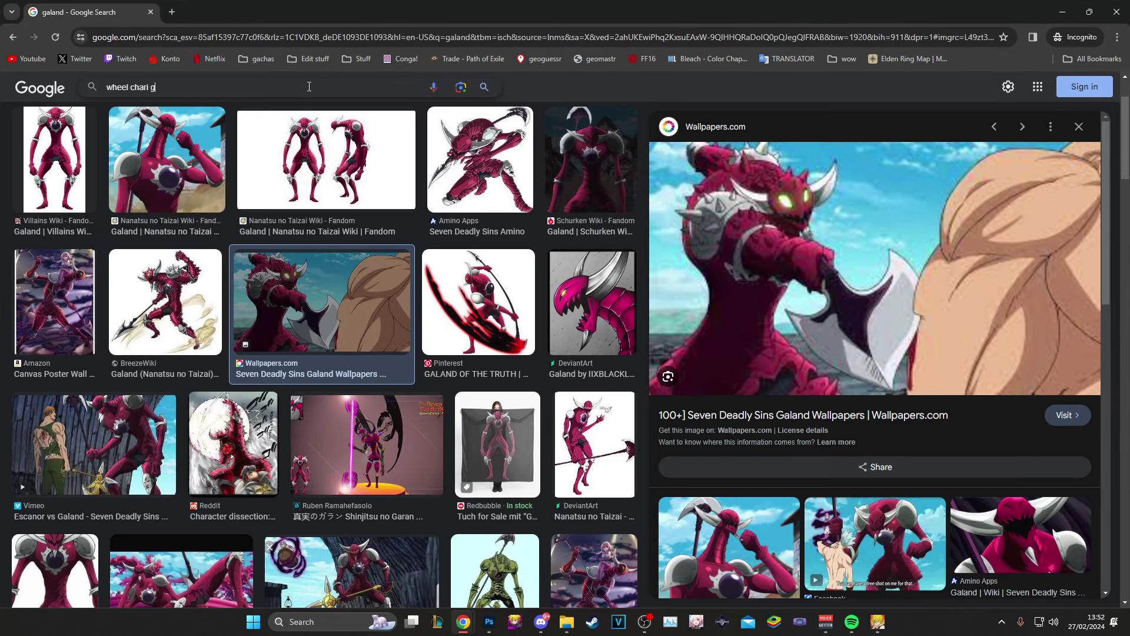
key("BackSpace")
key("BackSpace")
key("BackSpace")
key("BackSpace")
type("ir gowther")
key("Return")
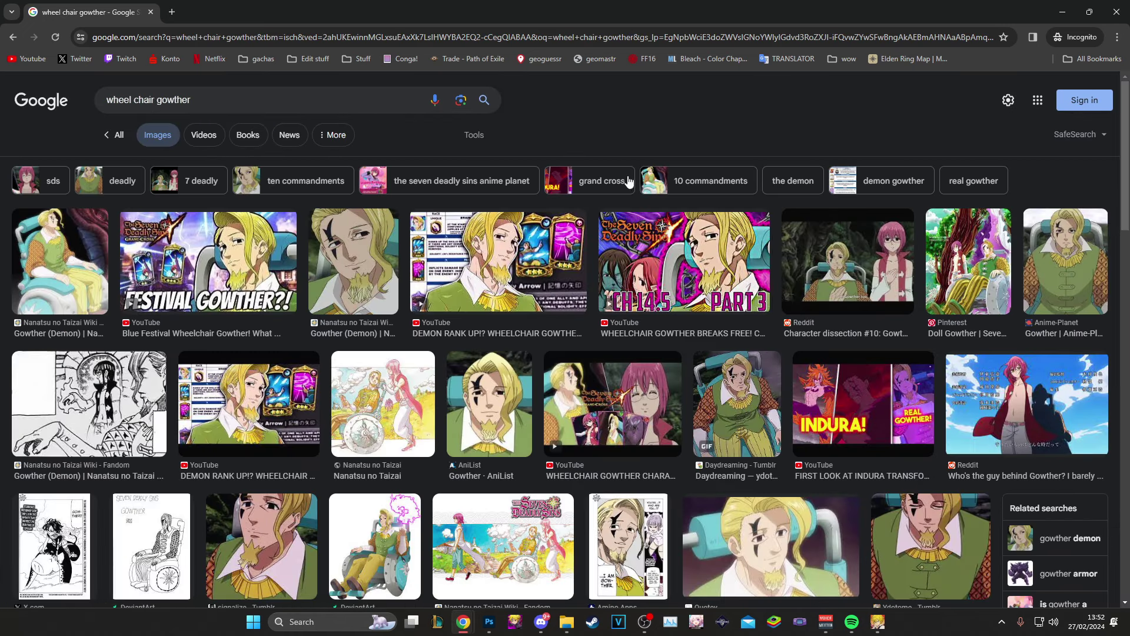
Step: Open the YouTube "DEMON RANK UP!? WHEELCHAIR GOWTHER" result and copy its image
left_click(513, 266)
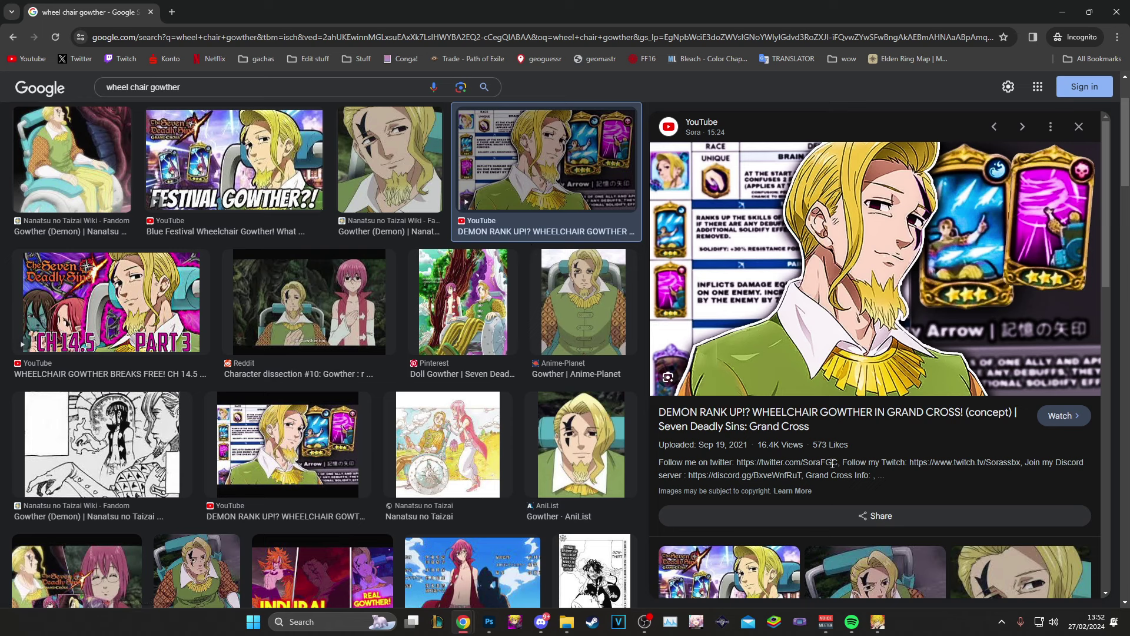
left_click_drag(833, 464, 752, 476)
left_click(753, 460)
left_click(827, 459)
left_click(753, 476)
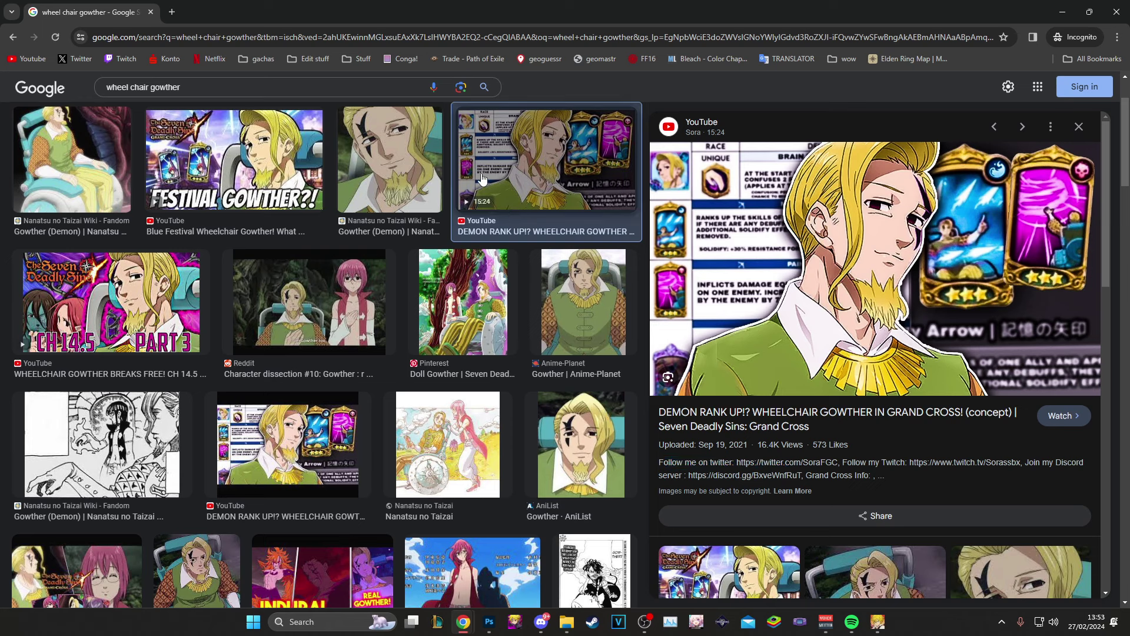
right_click(833, 241)
left_click(858, 416)
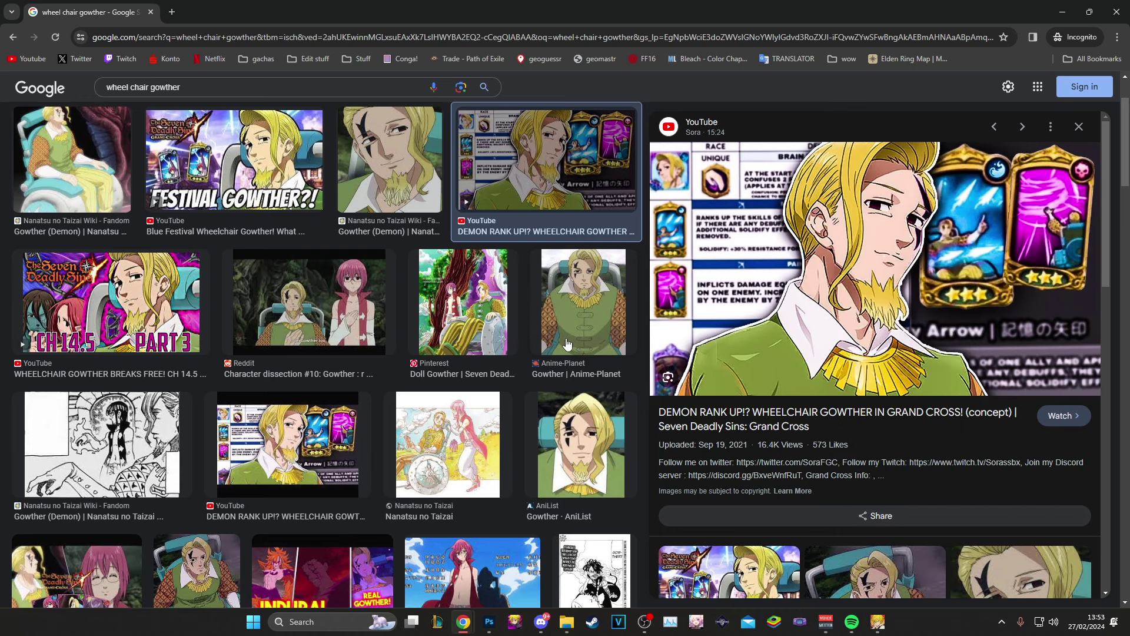
Step: Return to Photoshop, paste the Gowther image above layer 3 and clip it to that layer's square
left_click(489, 625)
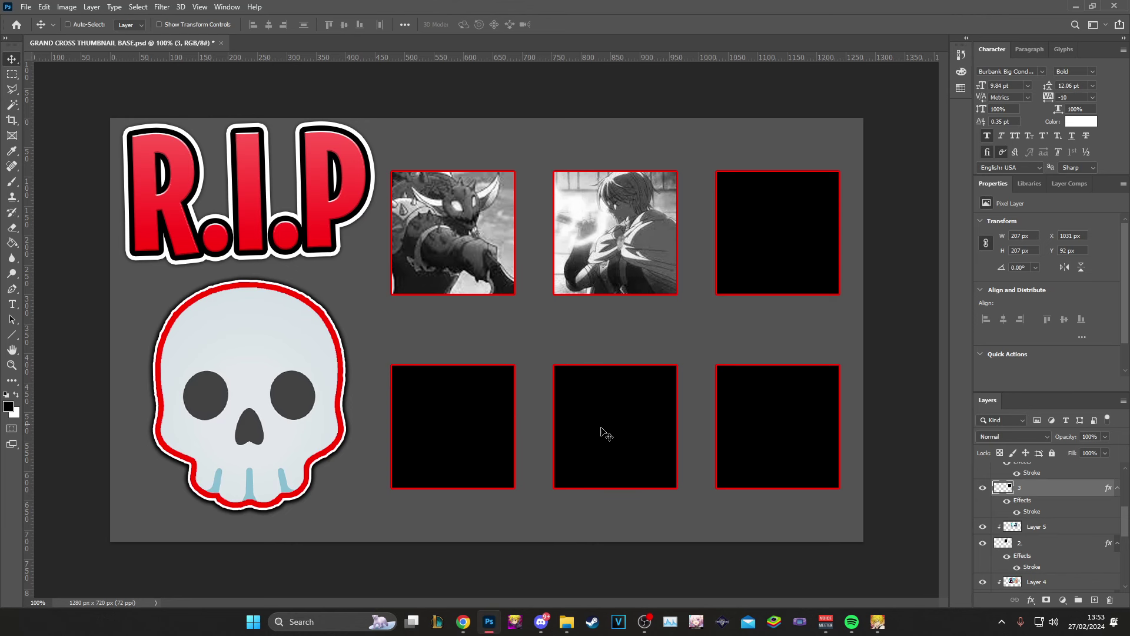
key("ctrl+v")
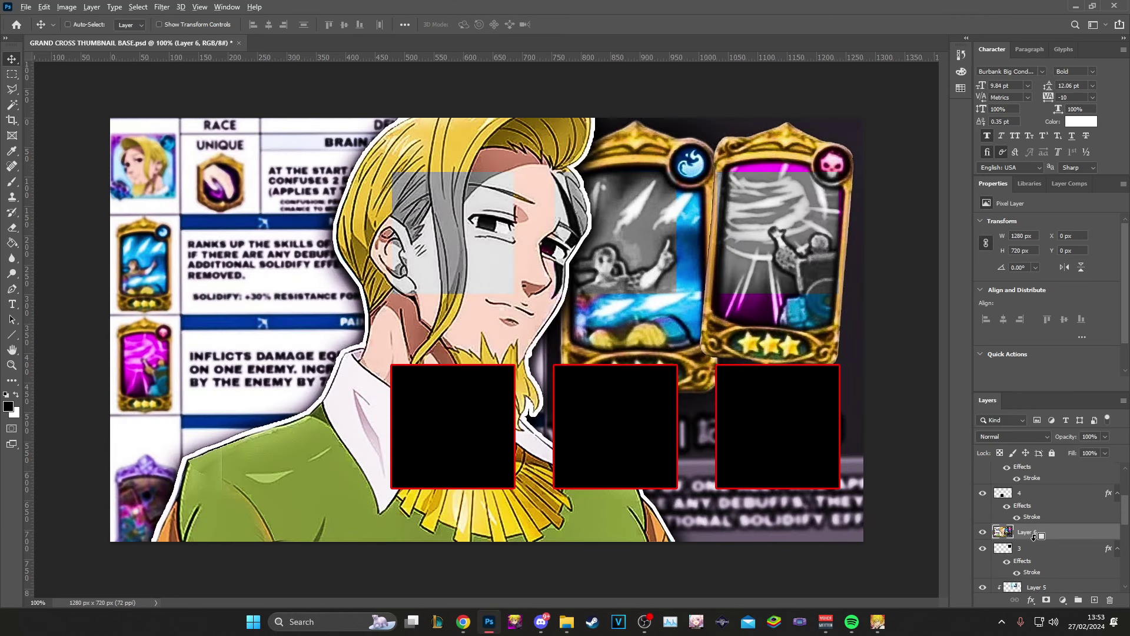
left_click(1034, 536, "alt")
Step: Position the Gowther image in the third upper square and scale it down to about 605 by 340 px, framing the face
left_click_drag(587, 323, 816, 263)
key("ctrl+t")
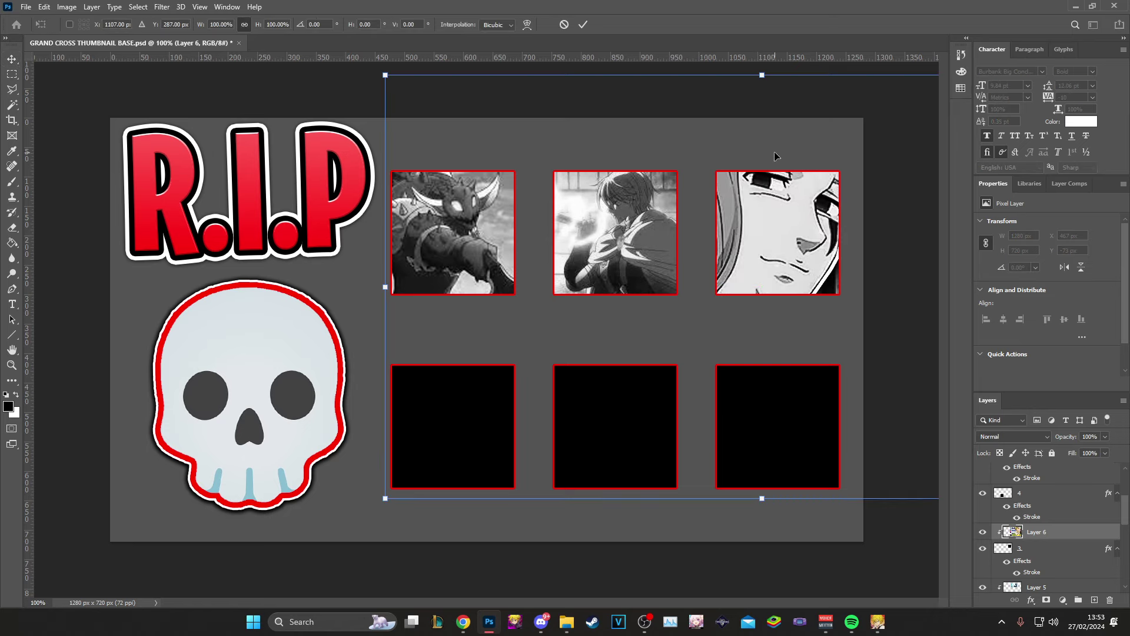
left_click_drag(756, 76, 825, 253)
key("Return")
key("ctrl+t")
left_click_drag(785, 165, 783, 172)
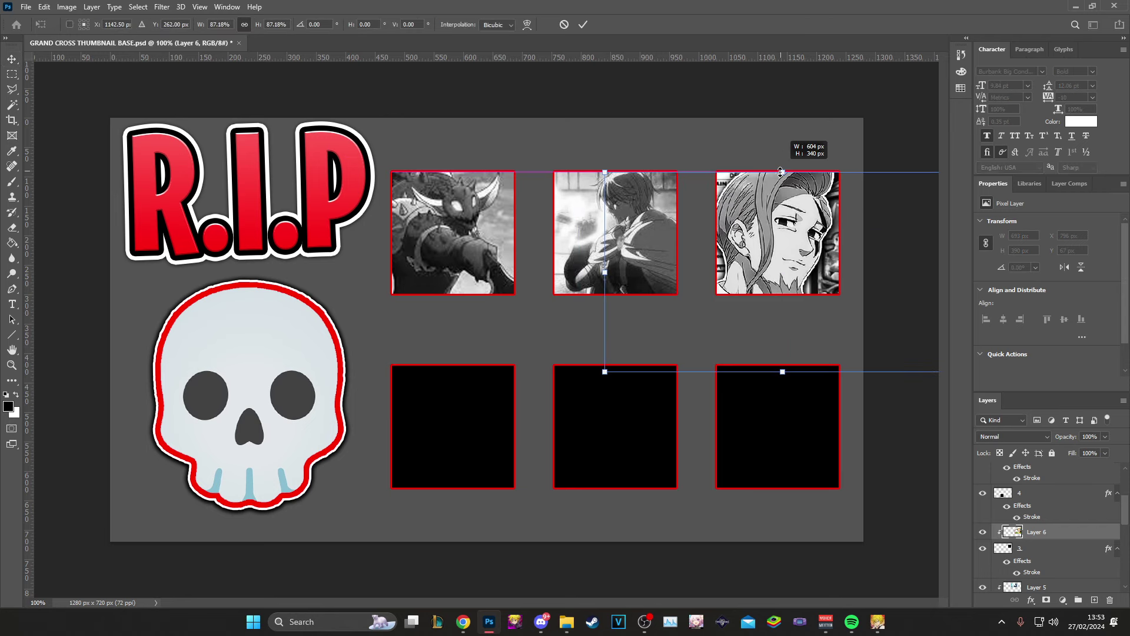
key("Return")
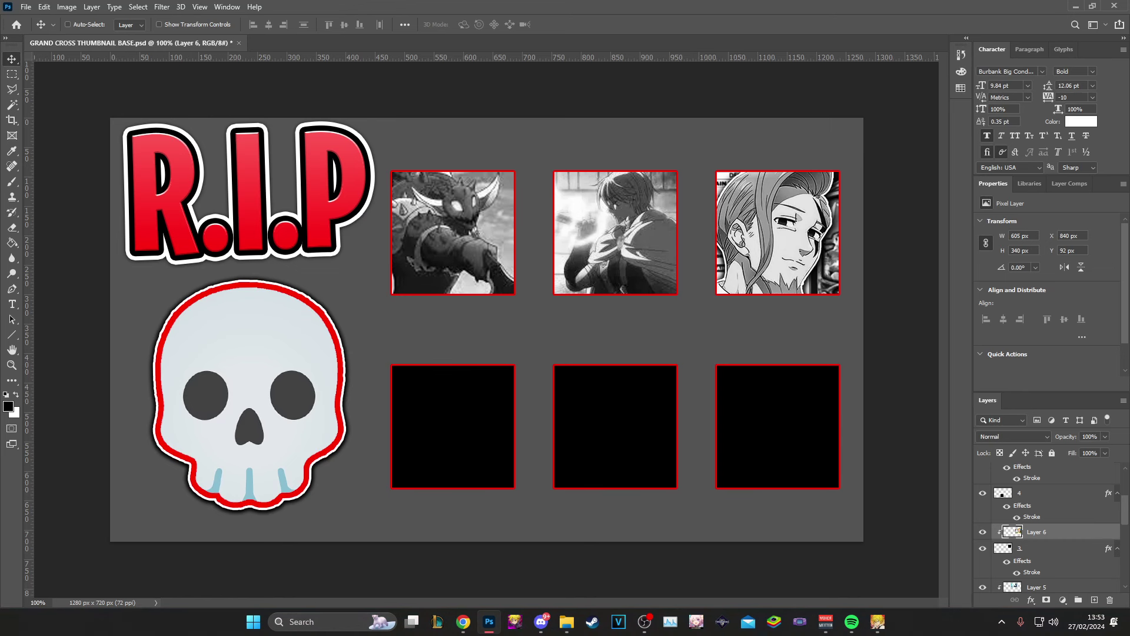
Step: Switch to Chrome, preview the Reddit "Character dissection #10: Gowther" result and look through its related images
key("alt+Tab")
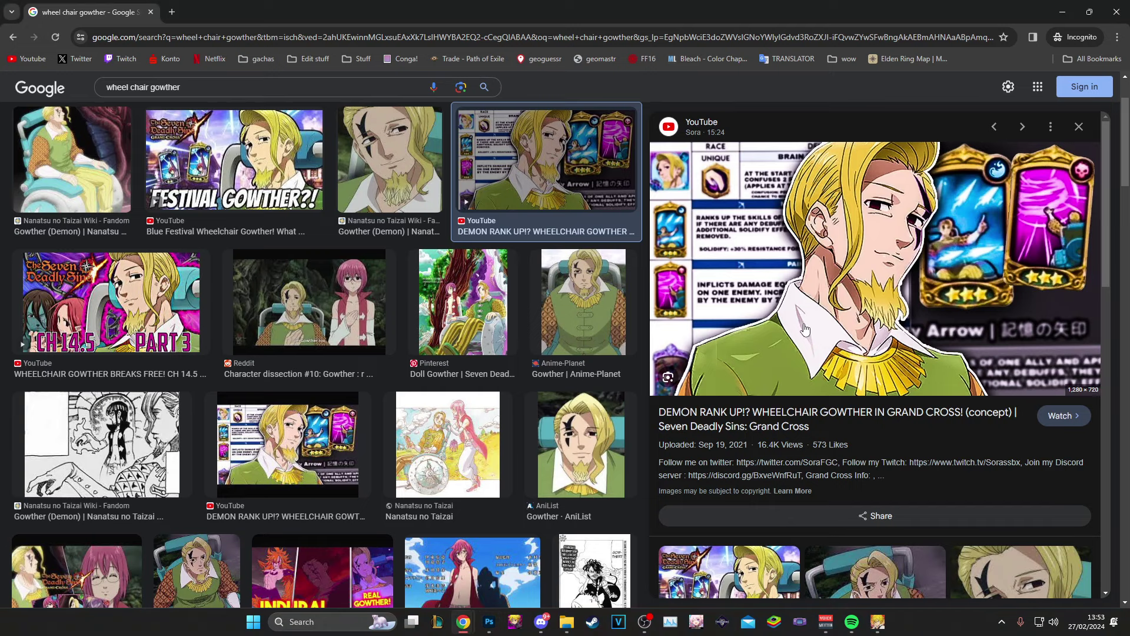
left_click(292, 298)
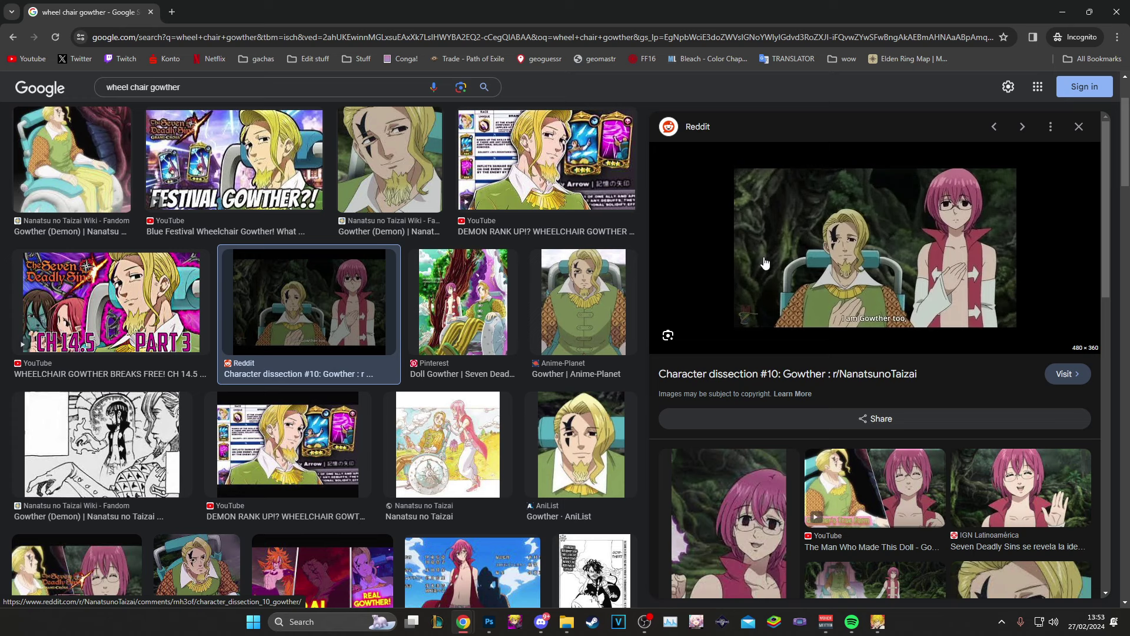
scroll(765, 266, "down", 2)
scroll(760, 274, "down", 2)
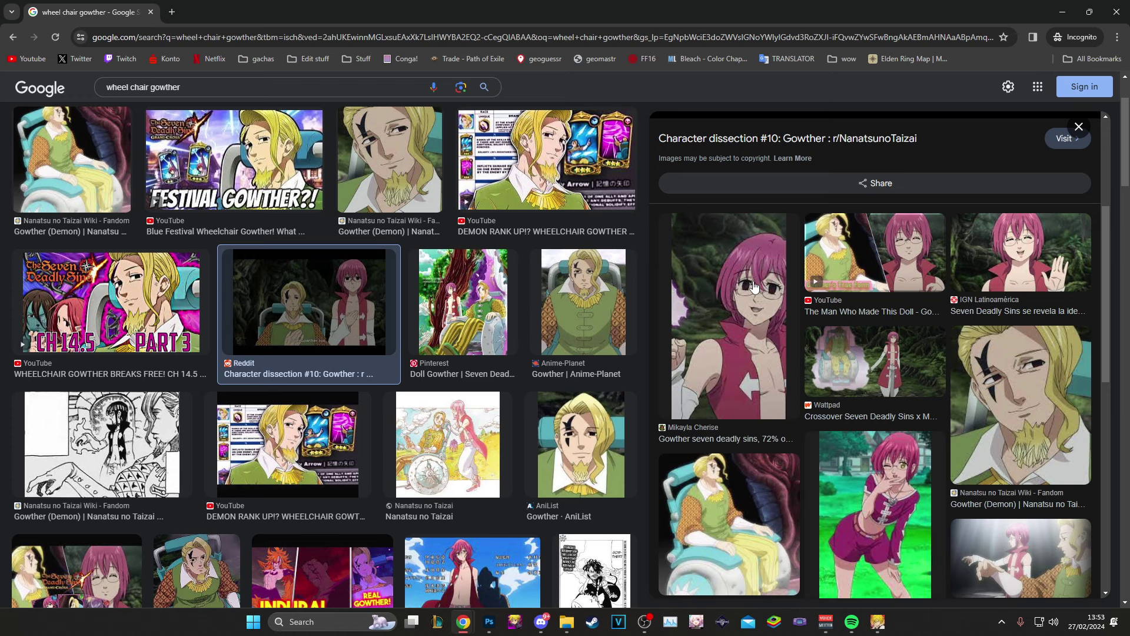
scroll(756, 287, "down", 4)
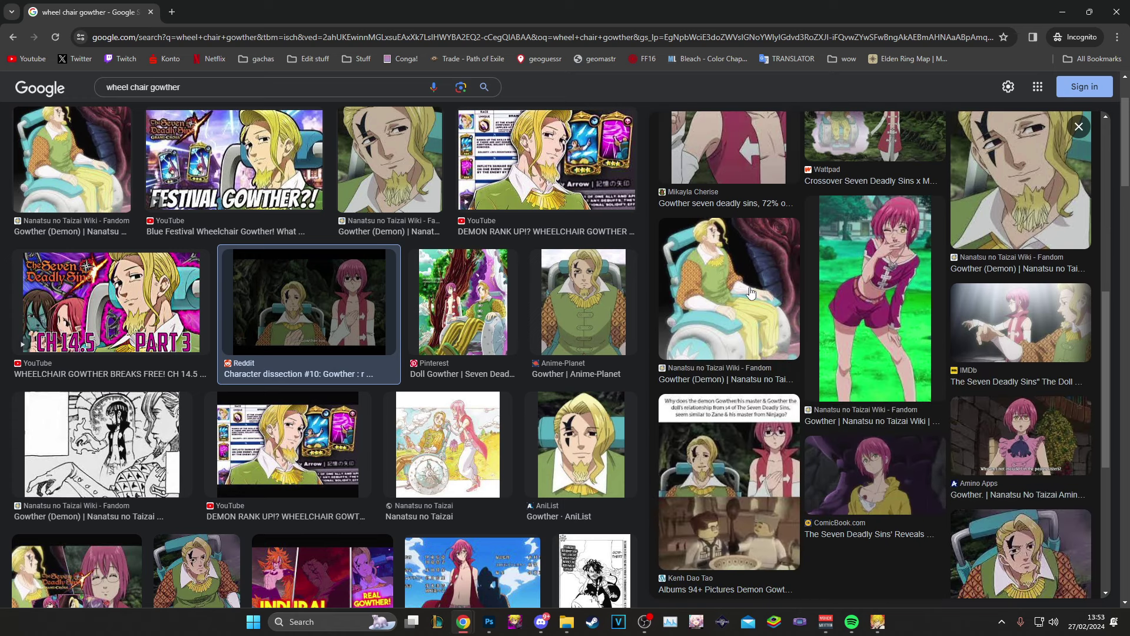
scroll(725, 301, "down", 4)
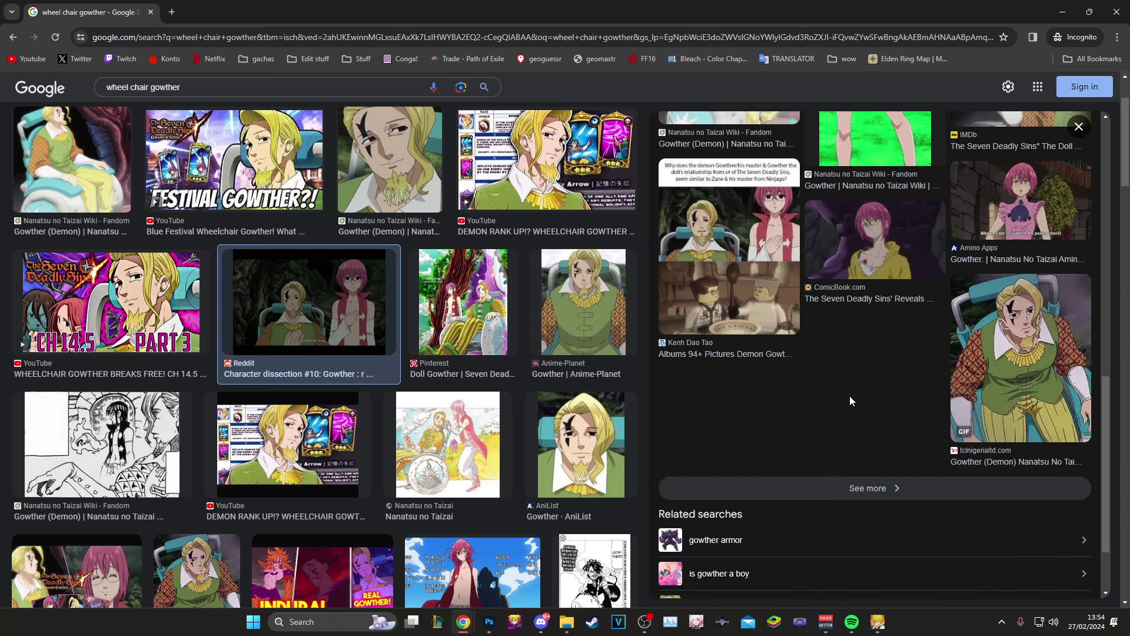
scroll(853, 376, "up", 1)
middle_click(852, 297)
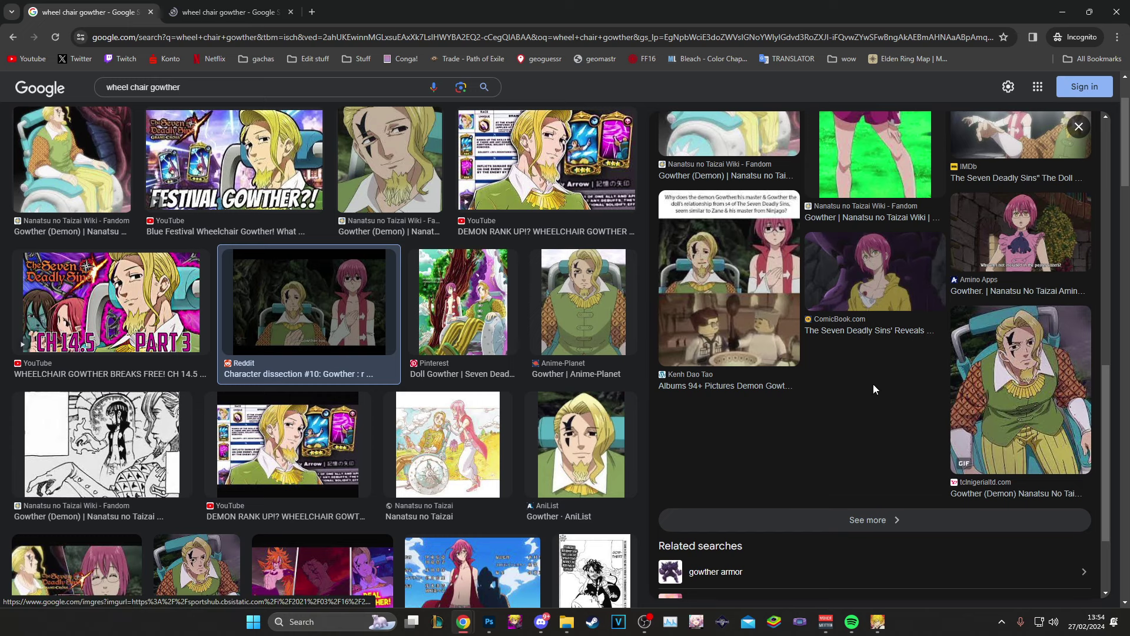
scroll(881, 412, "up", 8)
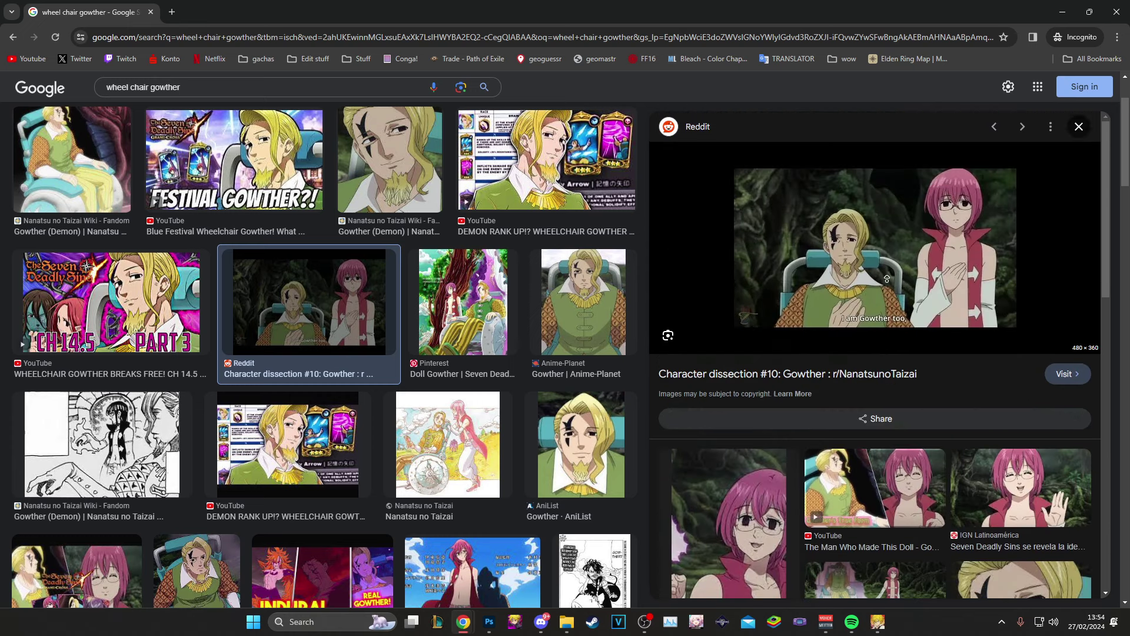
Step: Open the Reddit Gowther result in background tabs and examine the remaining "wheel chair gowther" images
middle_click(898, 311)
middle_click(898, 311)
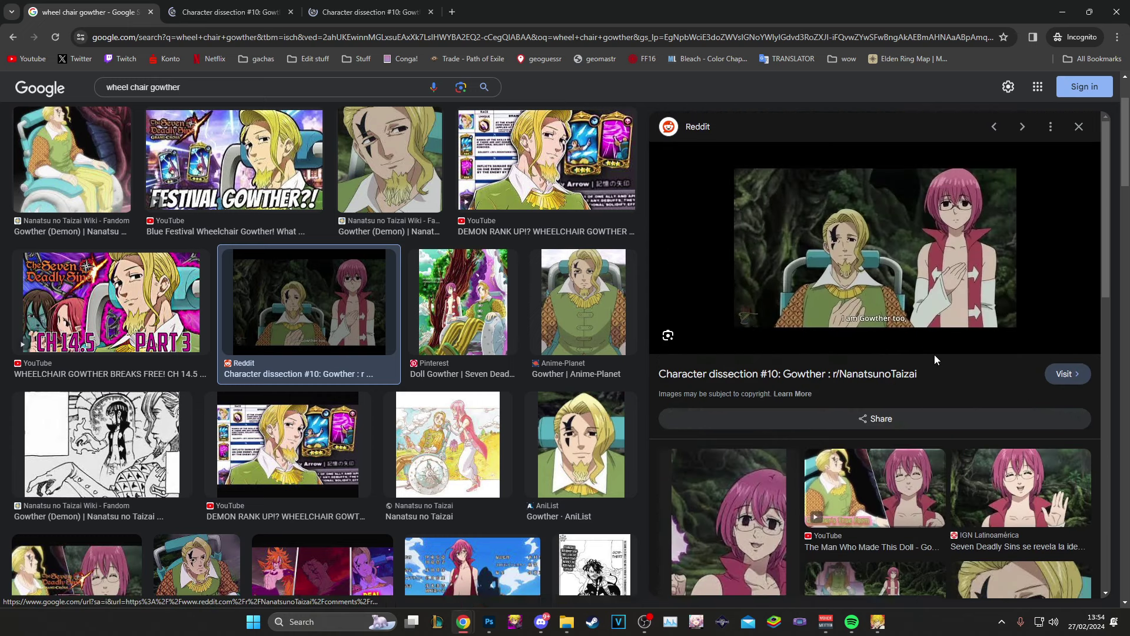
scroll(912, 377, "down", 7)
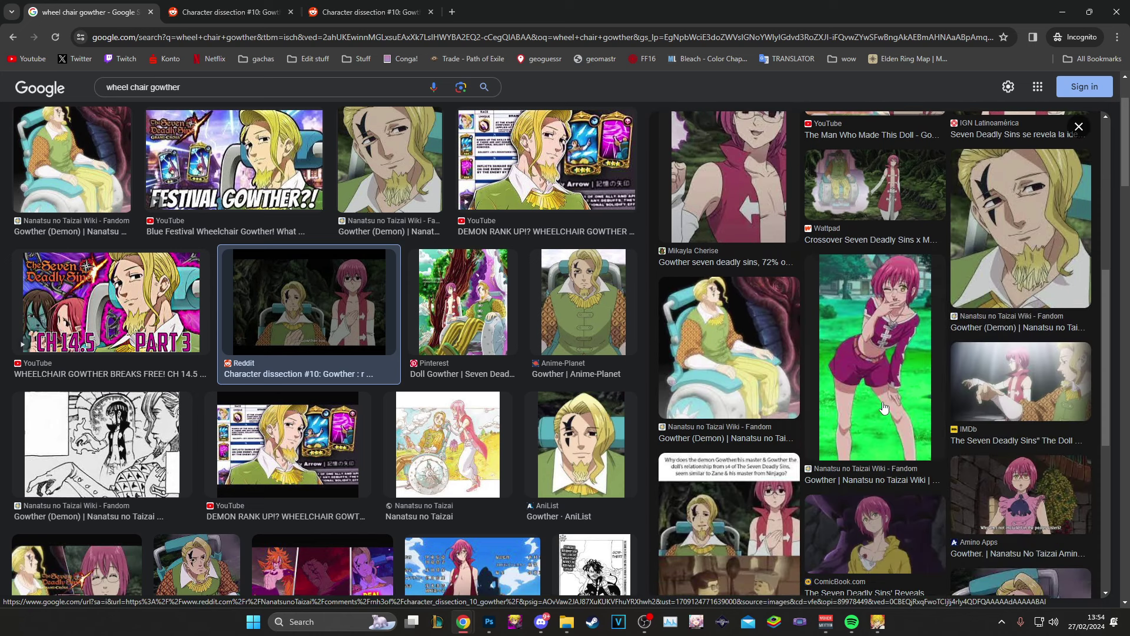
scroll(788, 389, "down", 2)
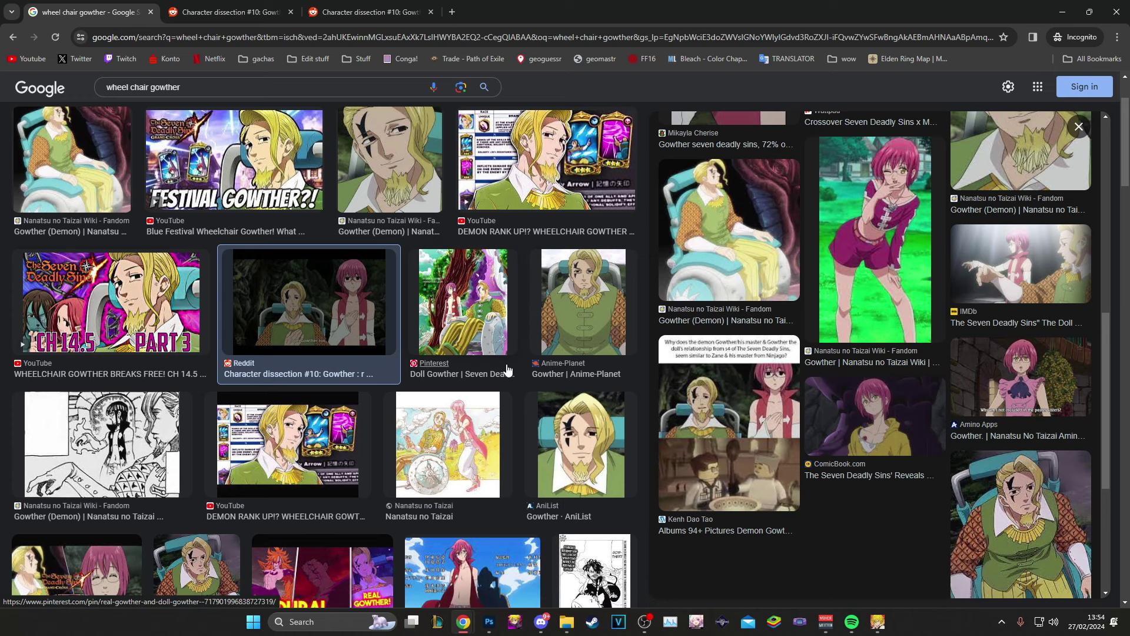
scroll(510, 362, "up", 2)
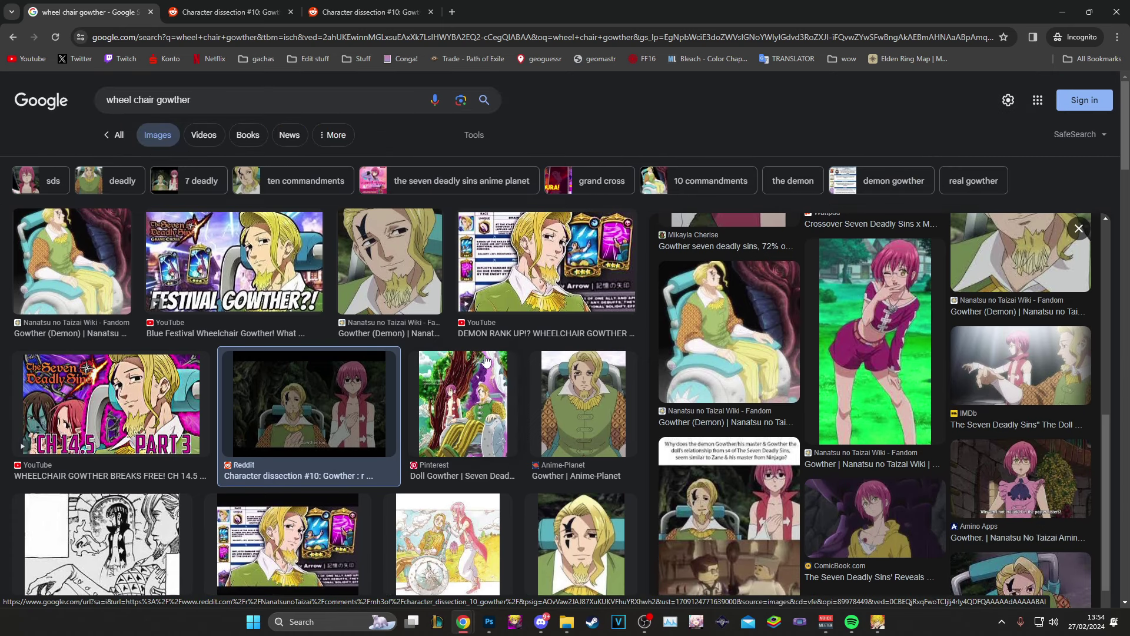
scroll(488, 359, "down", 3)
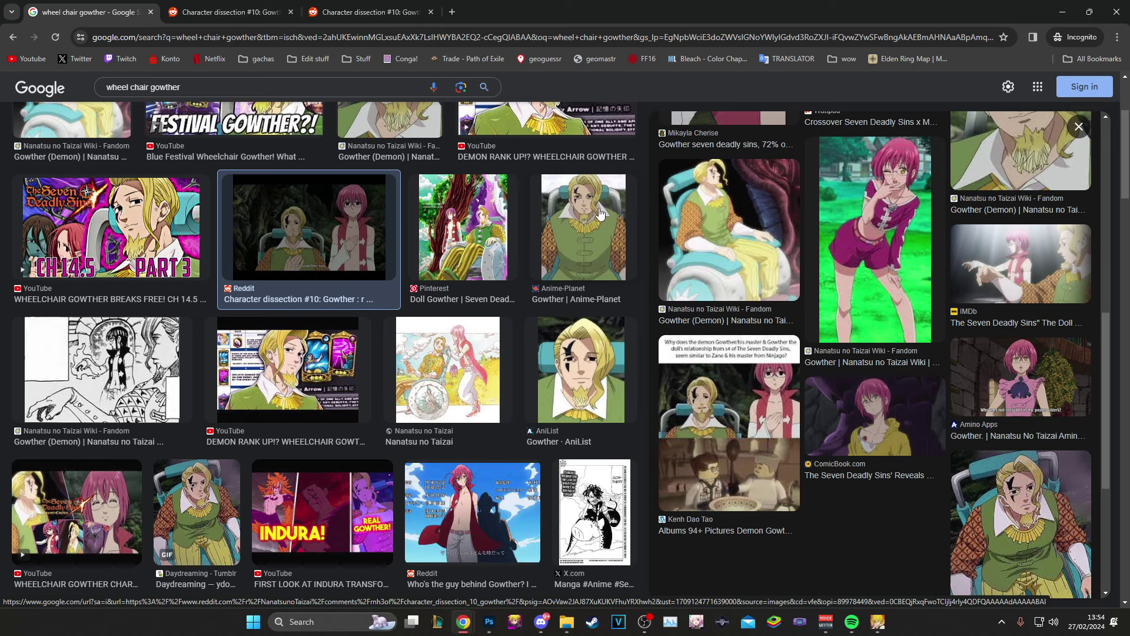
scroll(600, 213, "up", 3)
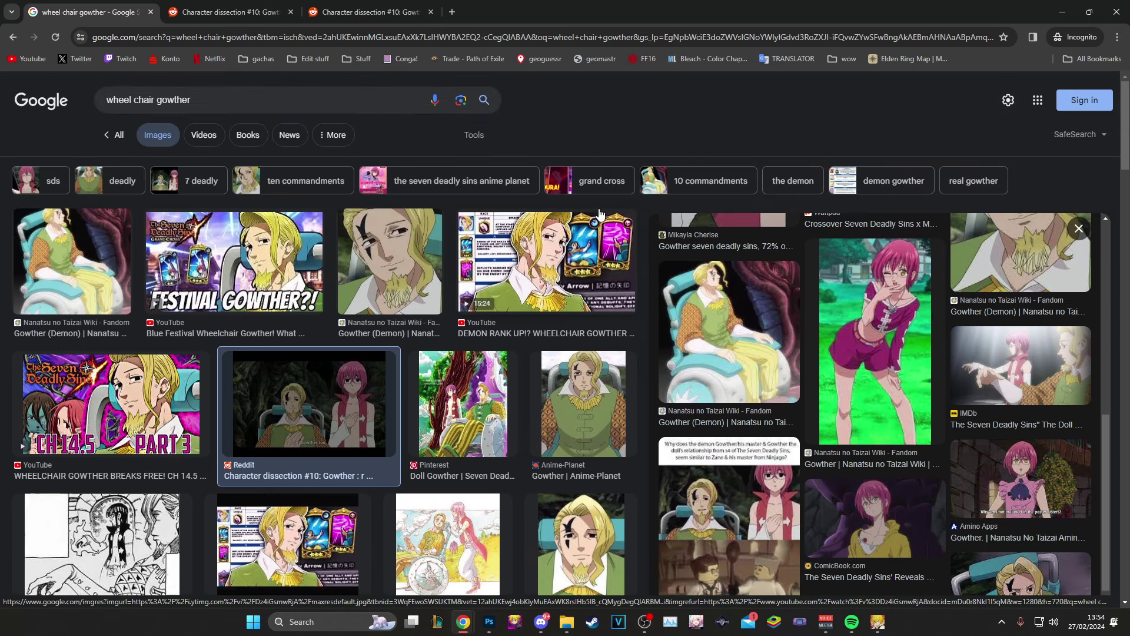
scroll(821, 295, "up", 5)
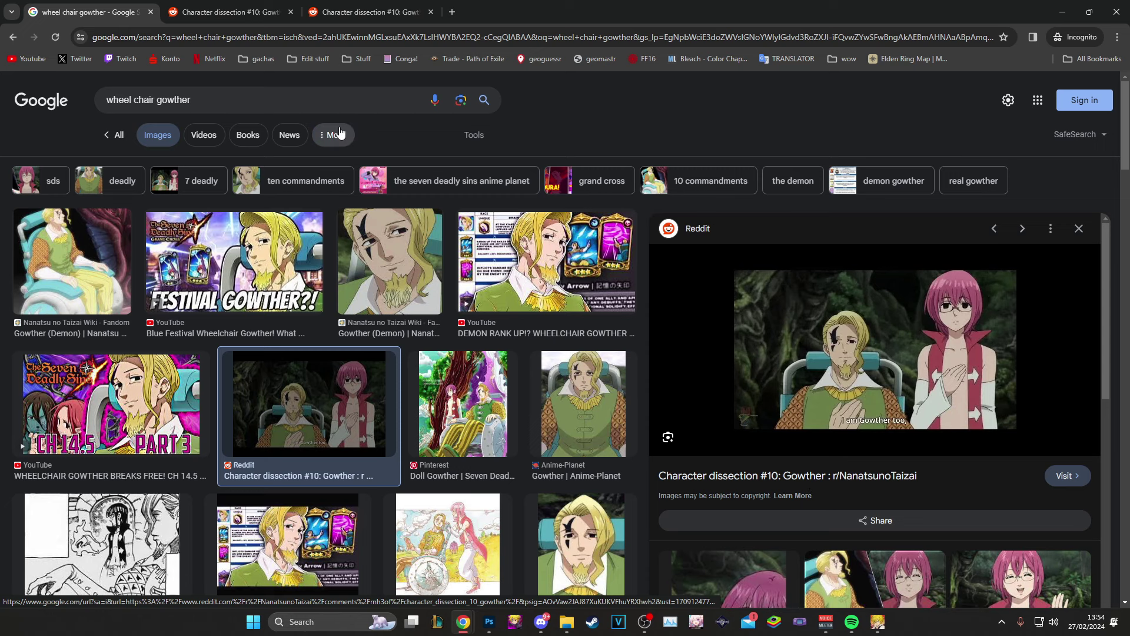
Step: Search the images for "berserk meliodas" and preview the Reddit "Berserk Meliodas, colored by Me" result
left_click(341, 100)
key("ctrl+a")
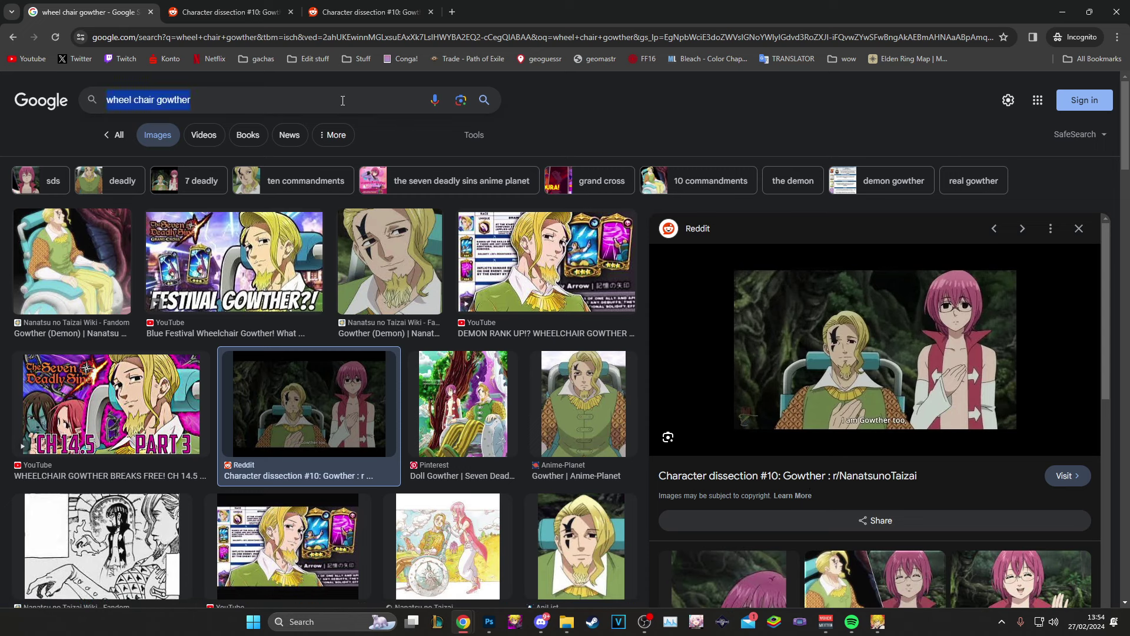
type("berserk meliodas")
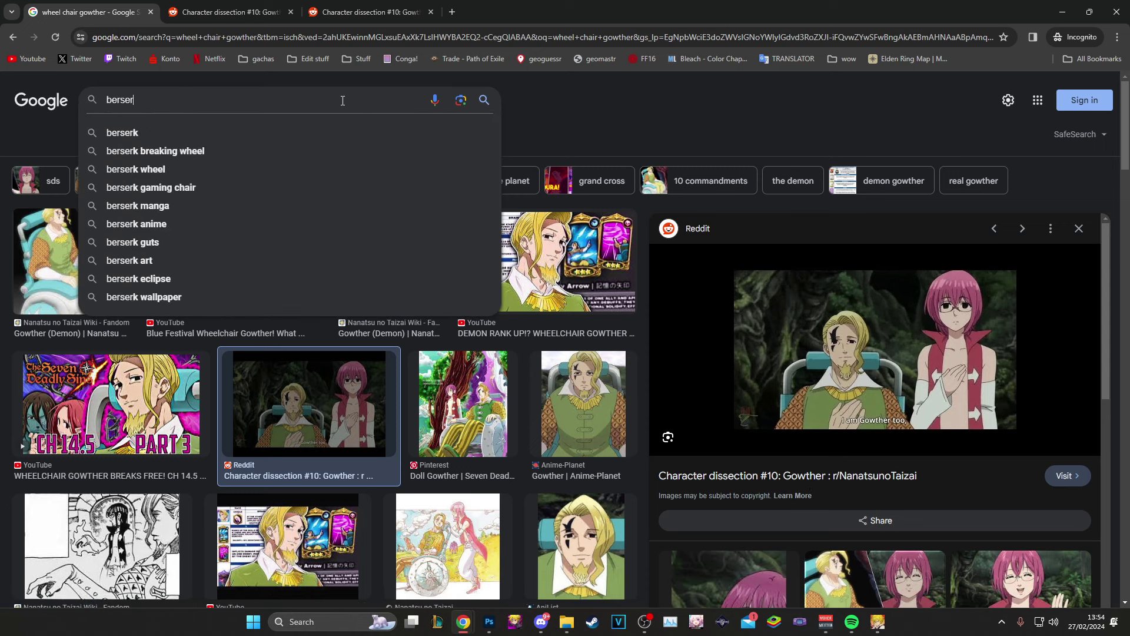
key("Return")
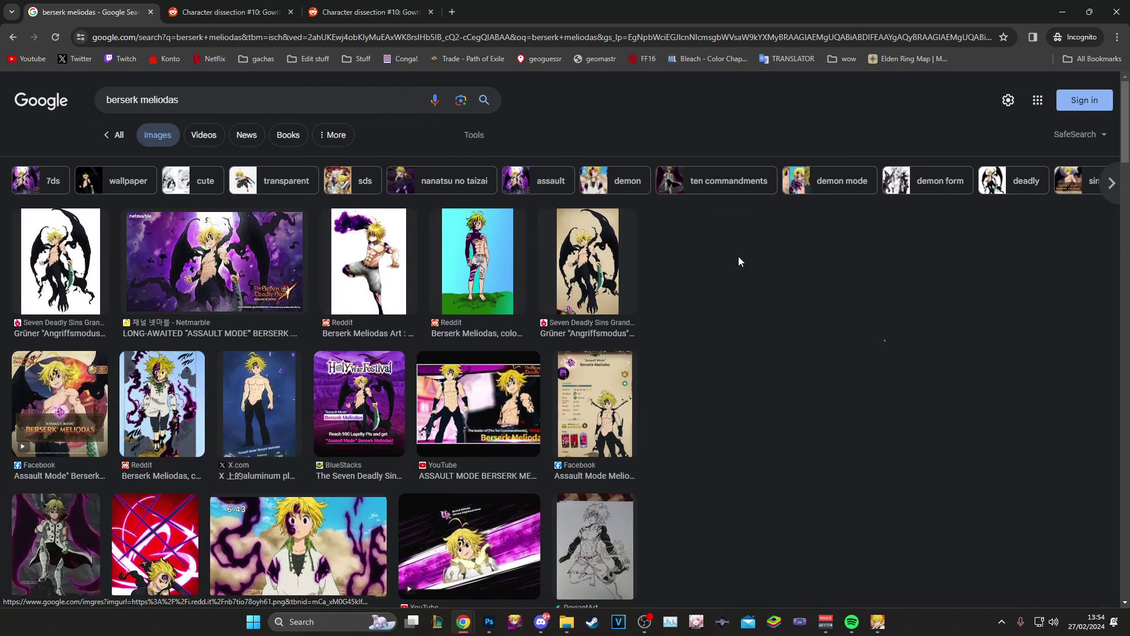
left_click(738, 256)
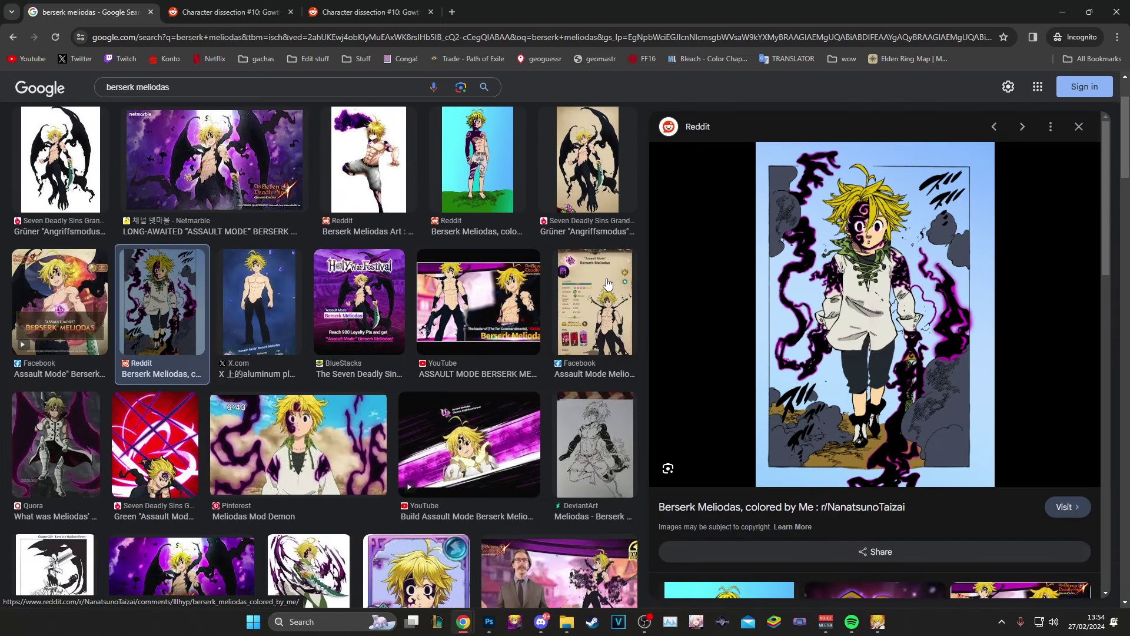
Step: Extend the image search to "berserk meliodas vs guila"
scroll(302, 146, "up", 3)
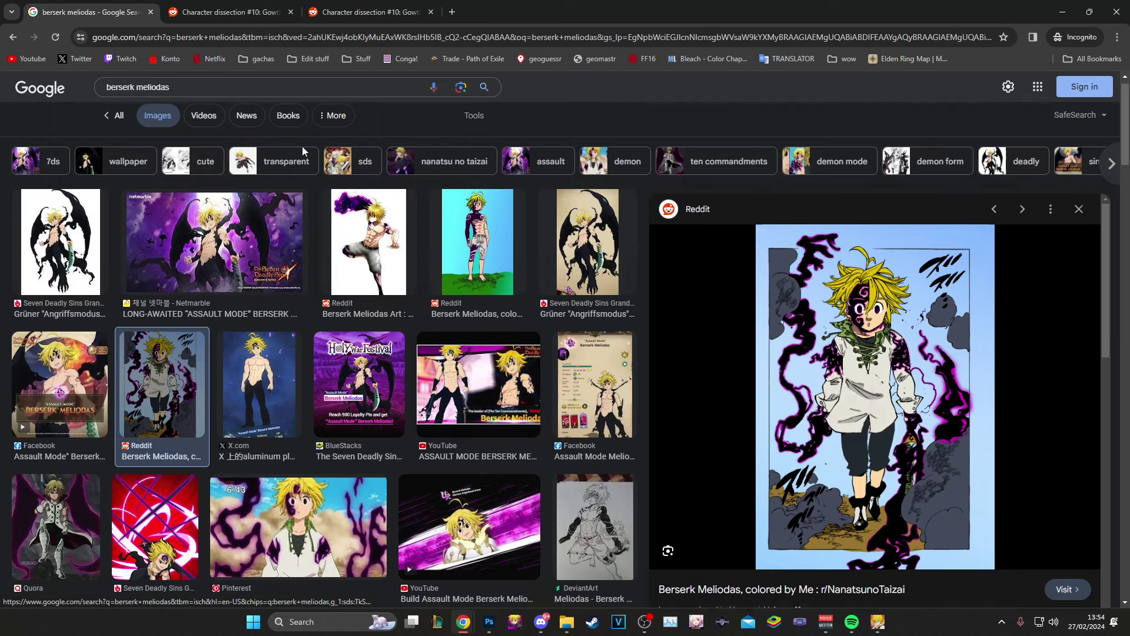
left_click(229, 100)
type("vs guila")
key("Return")
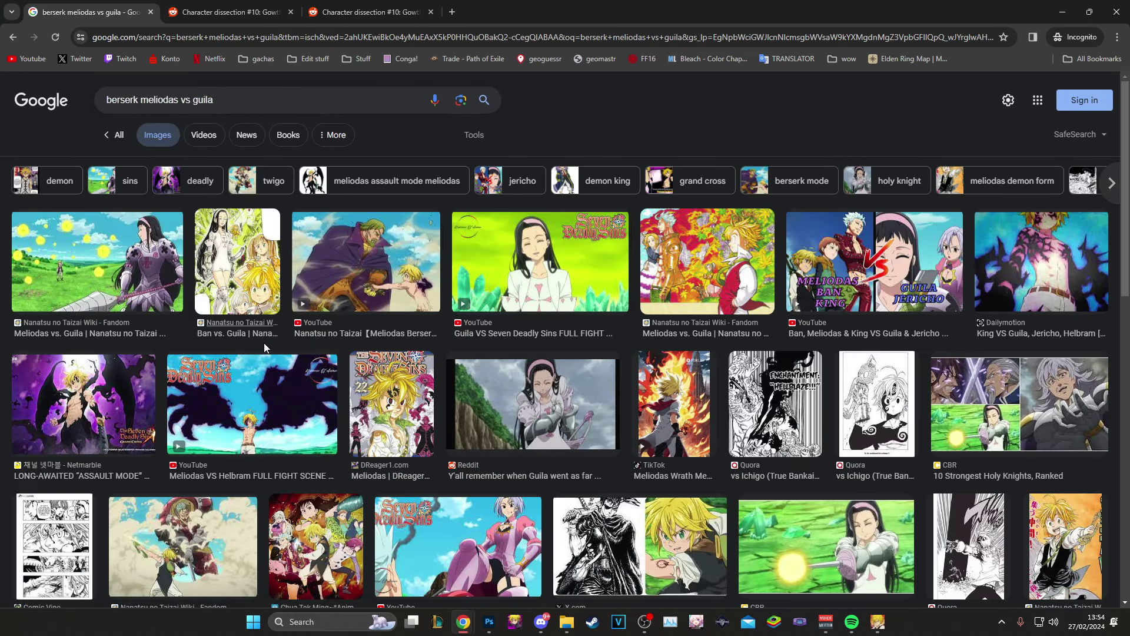
Step: Open the "Meliodas VS Helbram FULL FIGHT SCENE" result, go to the related "Episode 13 Review: Meliodas vs. Helbram" image and copy it
left_click(270, 382)
scroll(879, 258, "down", 1)
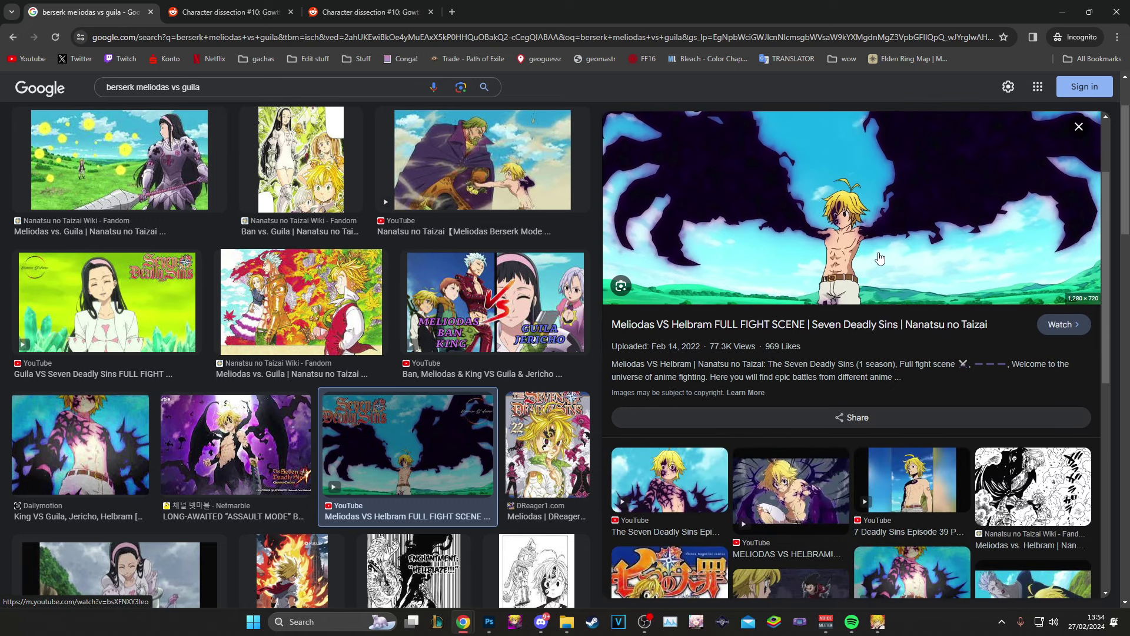
scroll(880, 258, "down", 1)
scroll(871, 228, "up", 2)
scroll(894, 254, "up", 1)
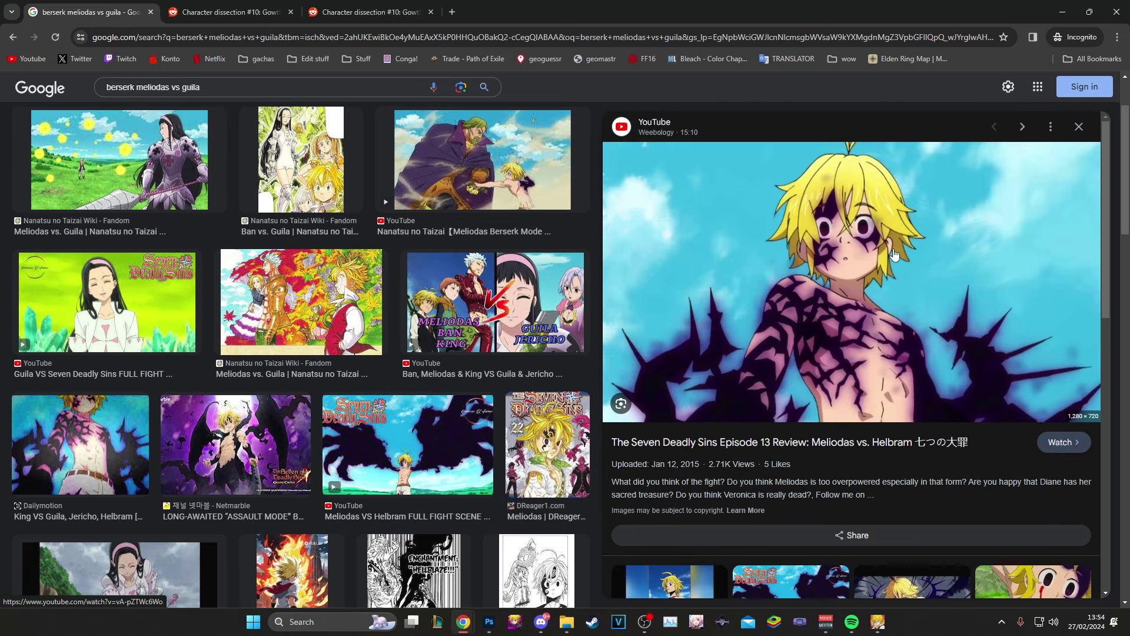
right_click(872, 294)
left_click(898, 469)
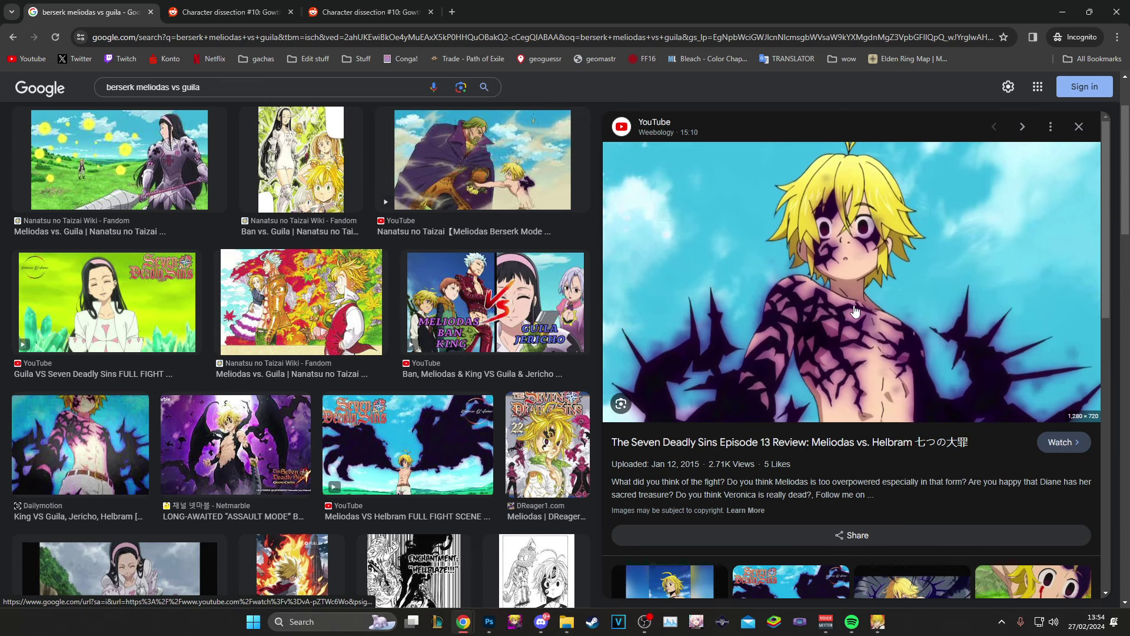
Step: Look through the related Meliodas vs. Helbram images for alternative berserk Meliodas pictures
scroll(858, 312, "down", 3)
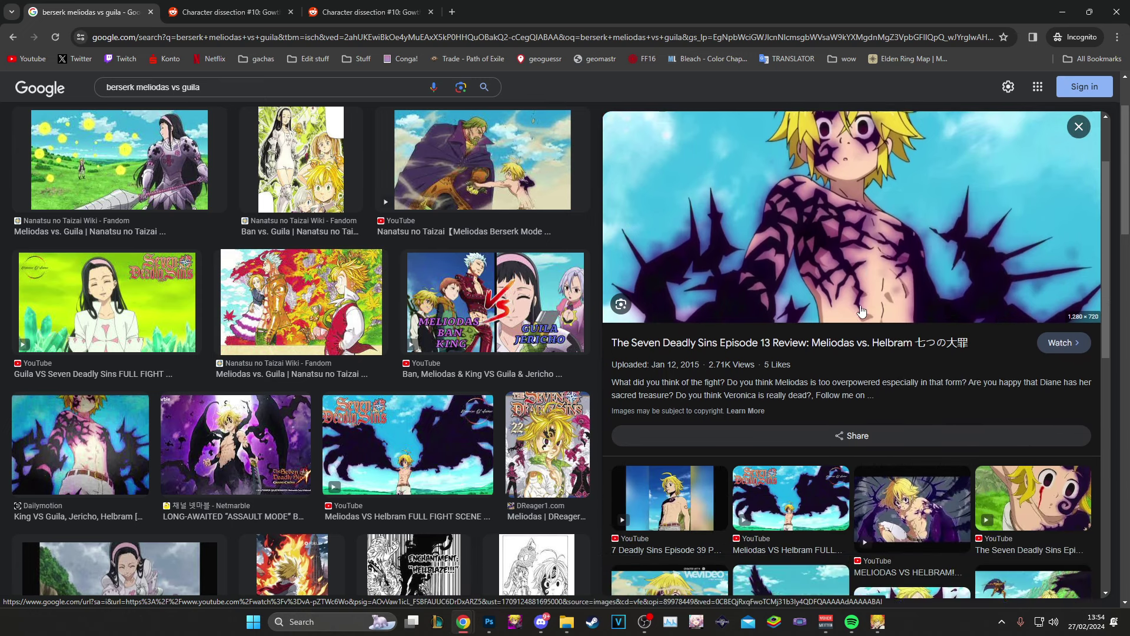
scroll(859, 300, "up", 3)
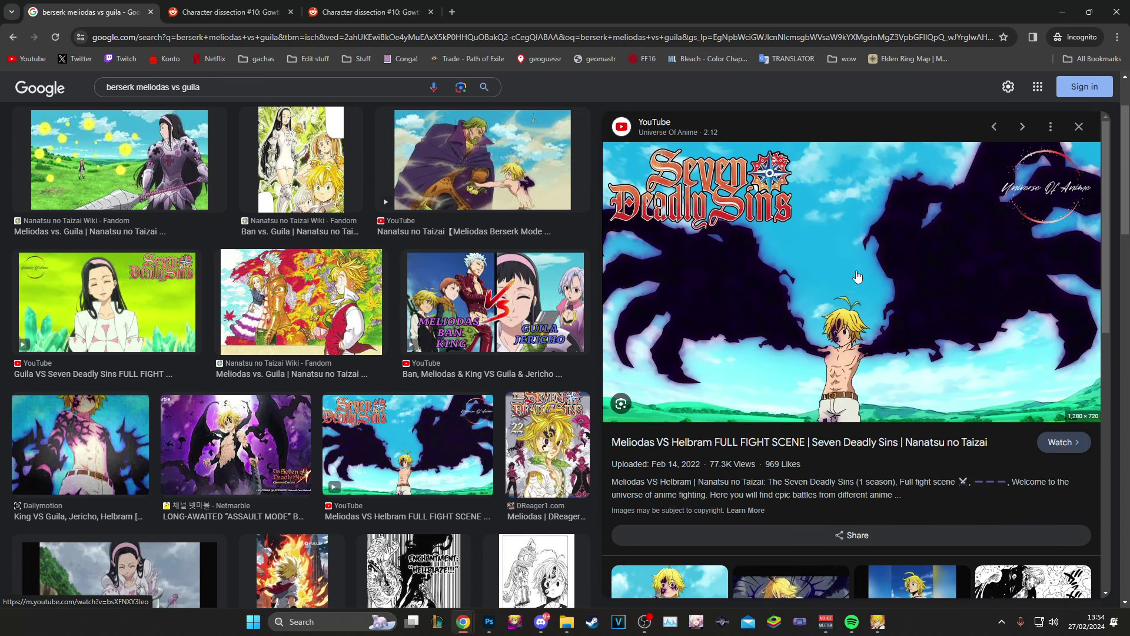
scroll(854, 276, "down", 3)
left_click(908, 471)
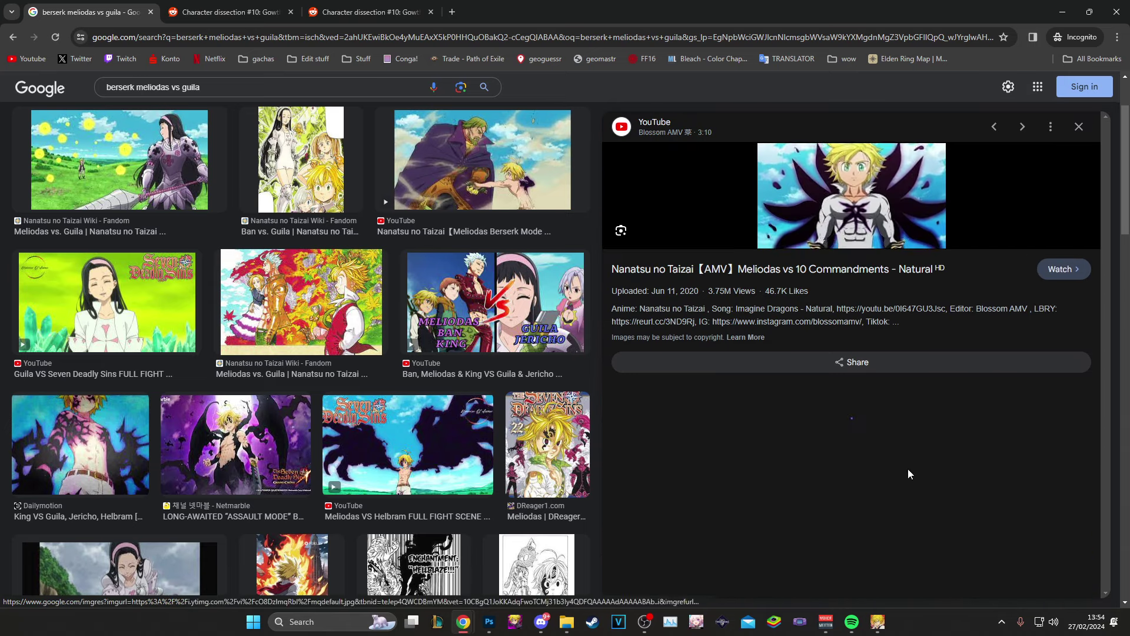
key("alt+Left")
scroll(836, 235, "down", 3)
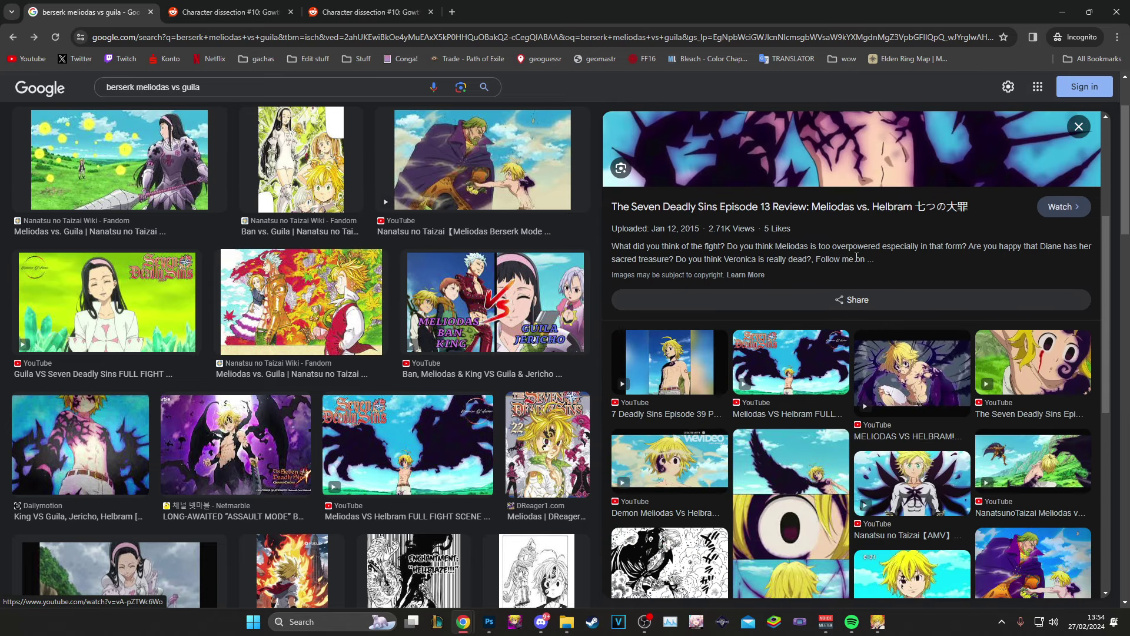
left_click(1016, 362)
scroll(892, 271, "down", 3)
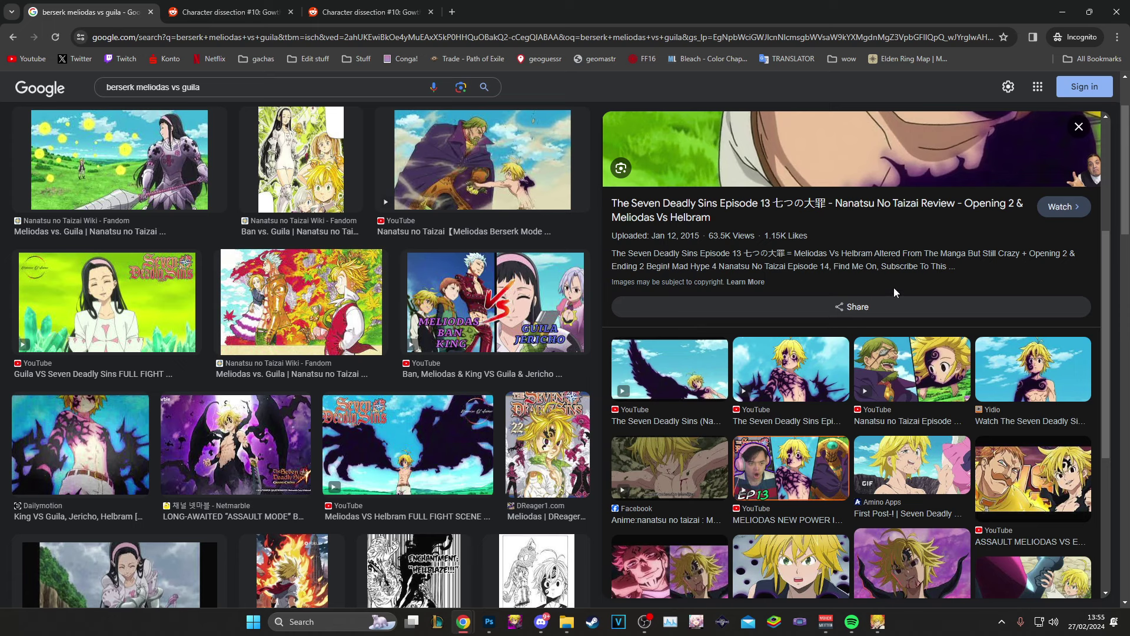
Step: Return to Photoshop, paste the berserk Meliodas image above layer 4 and clip it to that layer's square
left_click(492, 626)
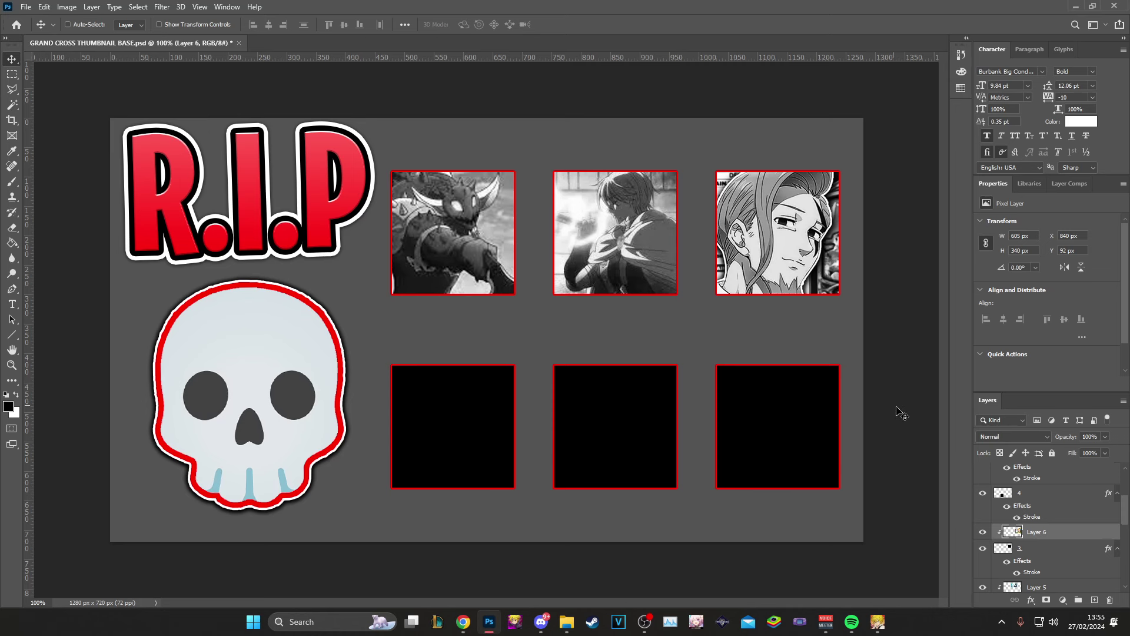
key("ctrl+v")
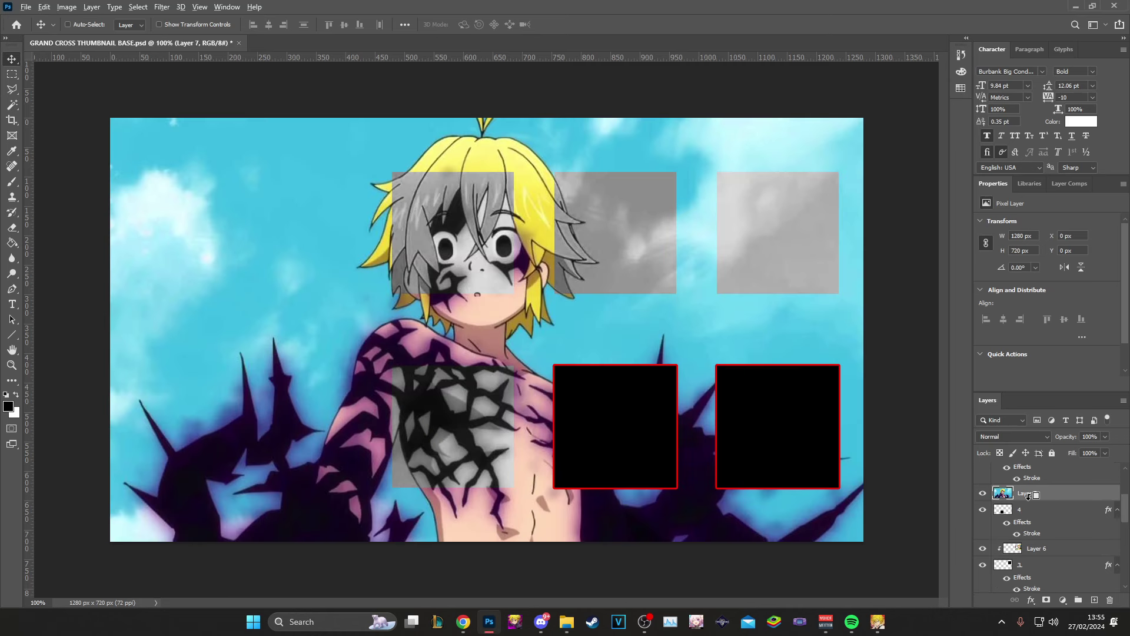
left_click(1014, 501, "alt")
Step: Position the Meliodas image in the first lower square and scale it down to about 498 by 280 px, framing head and shoulders
left_click_drag(598, 225, 581, 383)
key("ctrl+t")
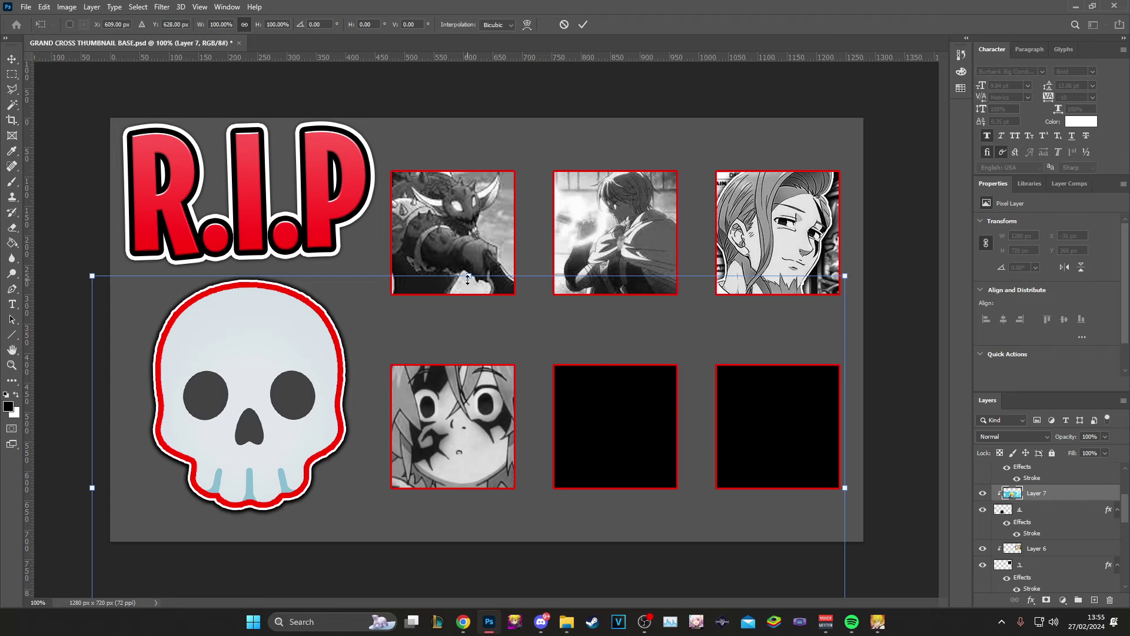
left_click_drag(468, 275, 468, 352)
mouse_move(475, 416)
left_mouse_down()
mouse_move(471, 403)
mouse_move(487, 414)
left_mouse_up()
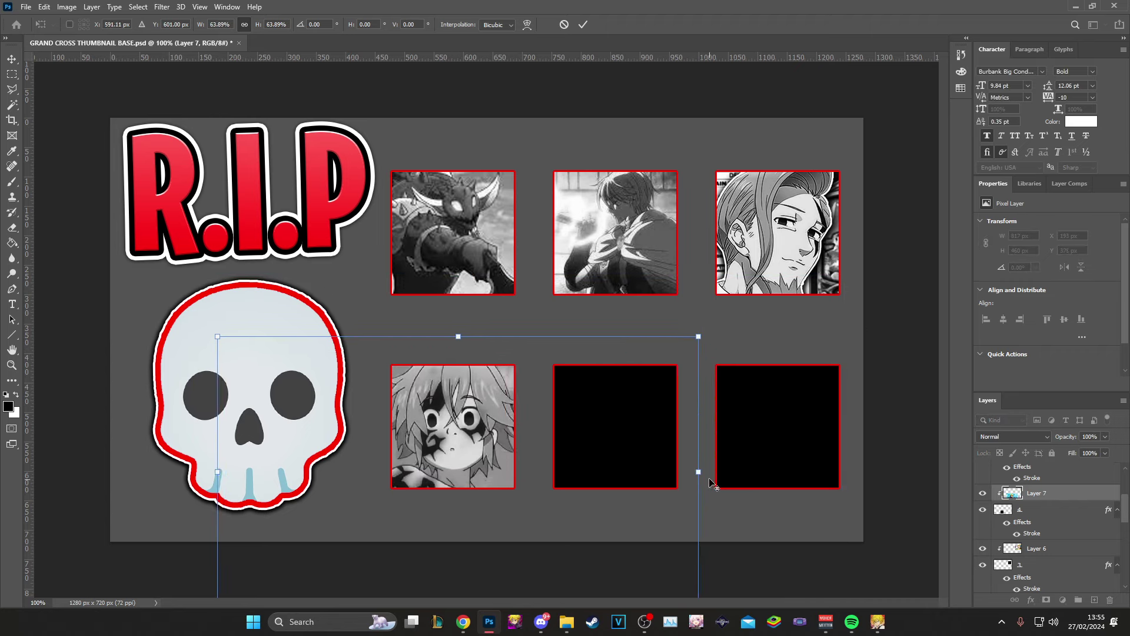
left_click_drag(698, 472, 578, 454)
key("Return")
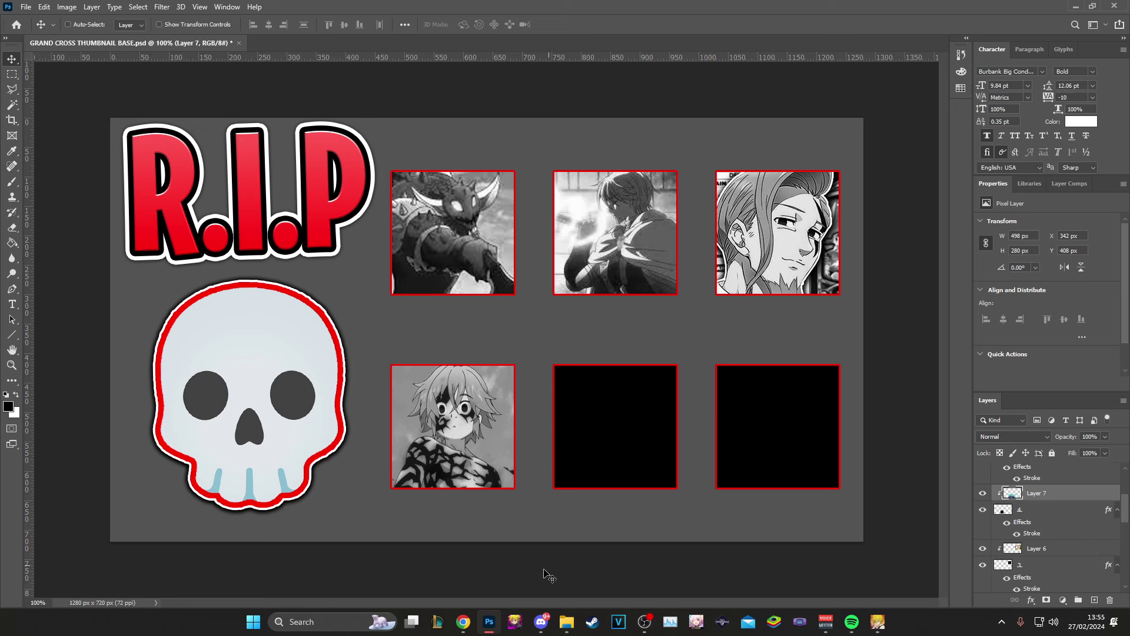
Step: Switch to Chrome, look through the related Meliodas vs. Helbram images and inspect the "Meliodas vs. Twigo" result with its related pictures
mouse_move(471, 629)
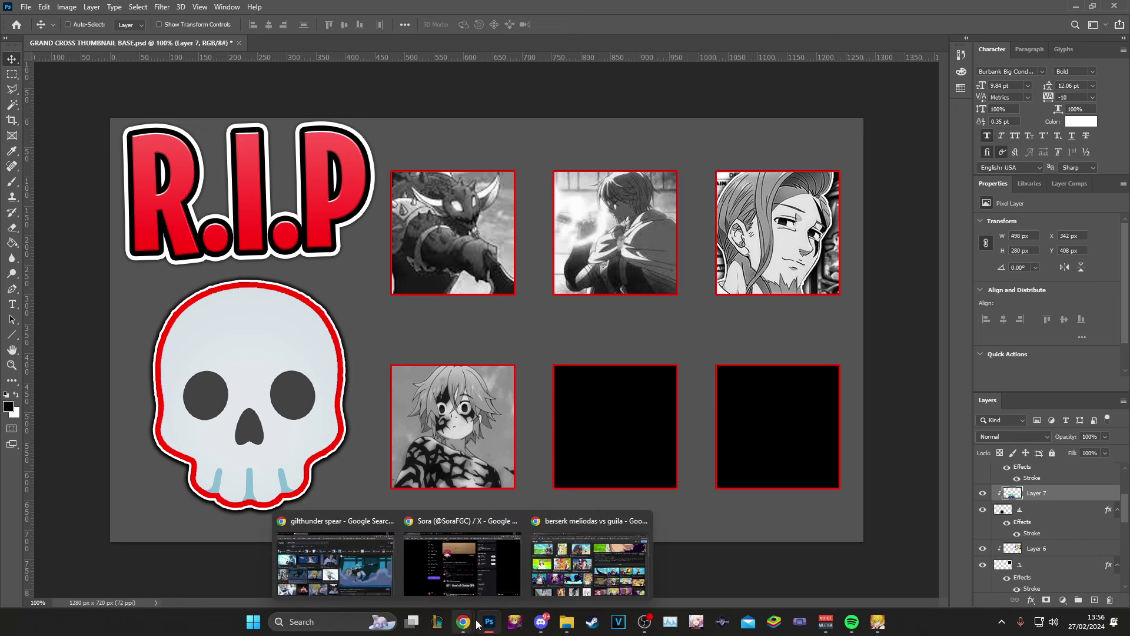
left_click(582, 551)
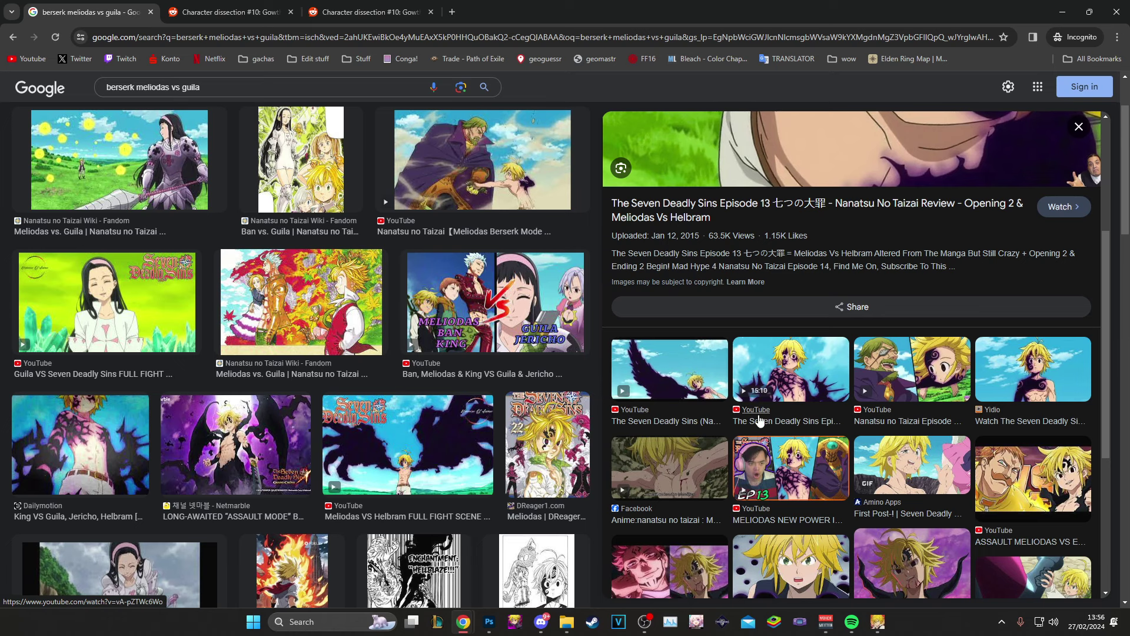
scroll(760, 421, "down", 3)
scroll(555, 376, "down", 5)
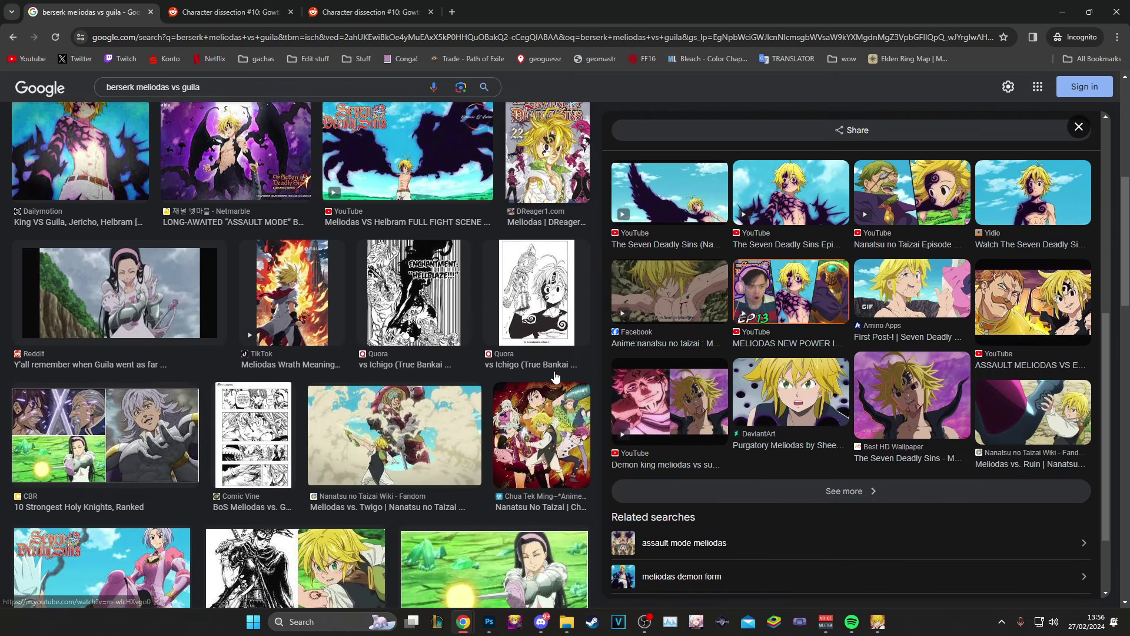
left_click(433, 404)
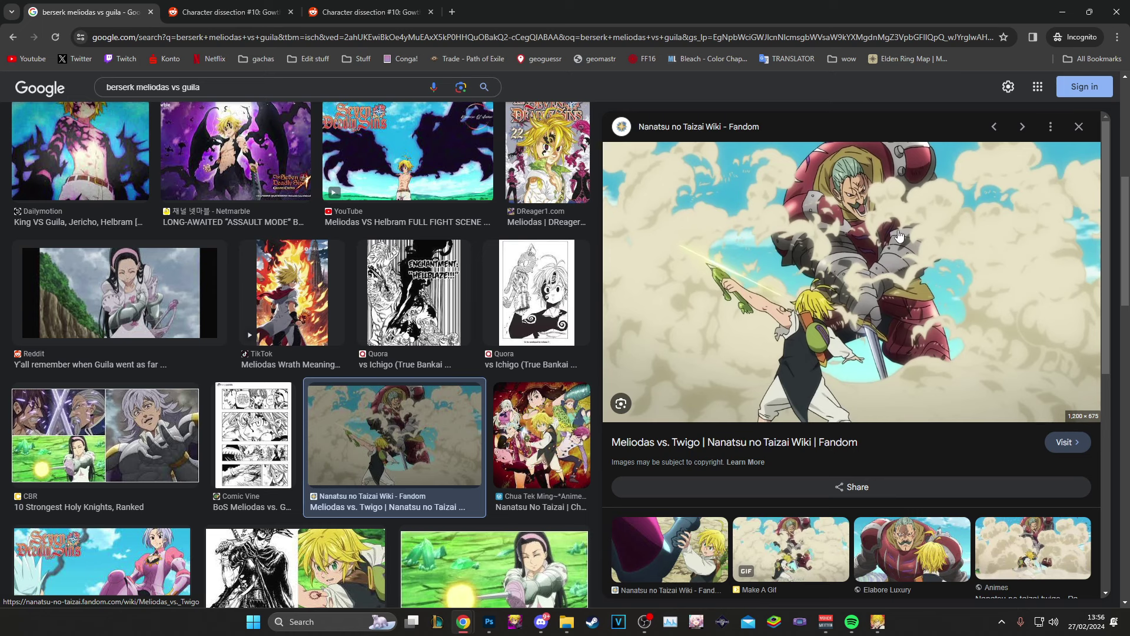
scroll(882, 260, "down", 2)
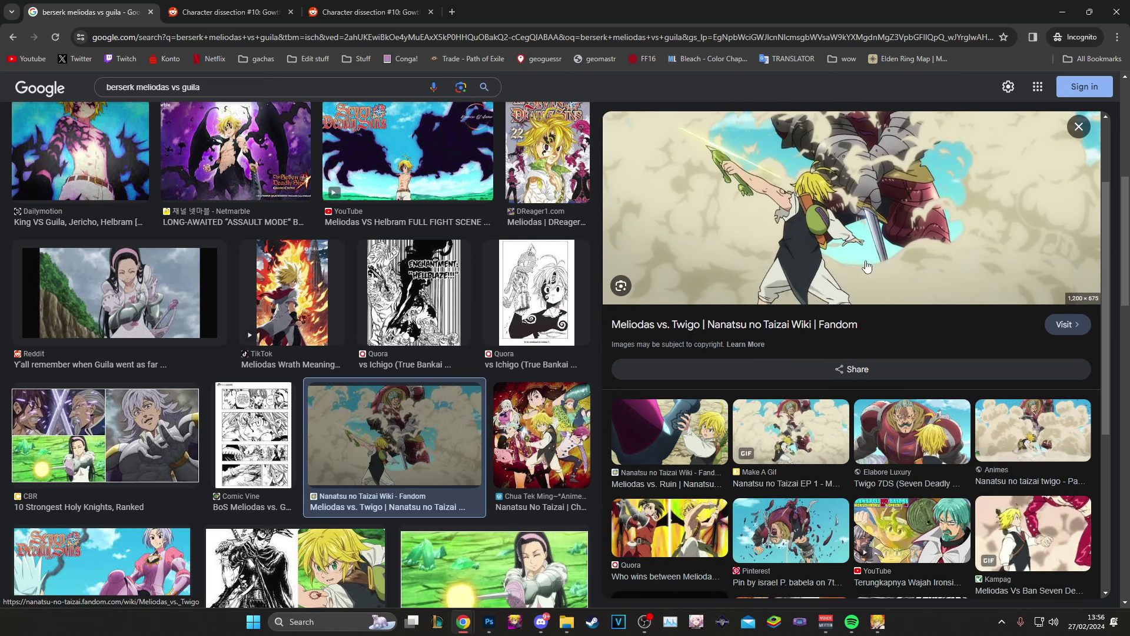
scroll(854, 412, "down", 1)
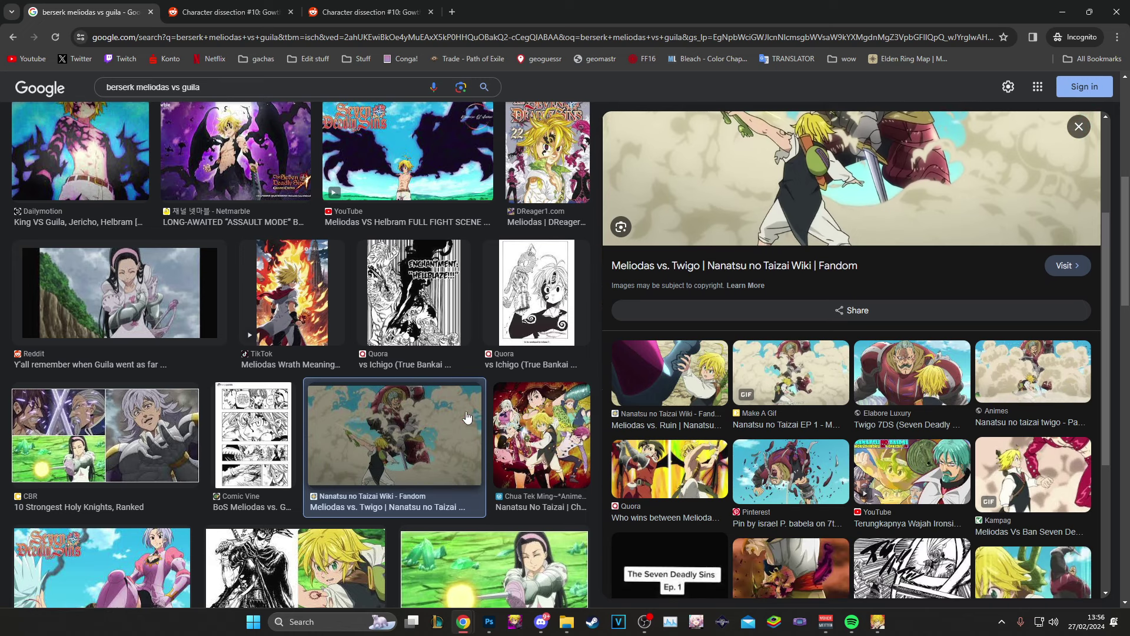
Step: Browse further down the "berserk meliodas vs guila" results and preview the related Quora image of Meliodas' assault mode and Ludociel
scroll(414, 402, "down", 7)
scroll(414, 402, "down", 6)
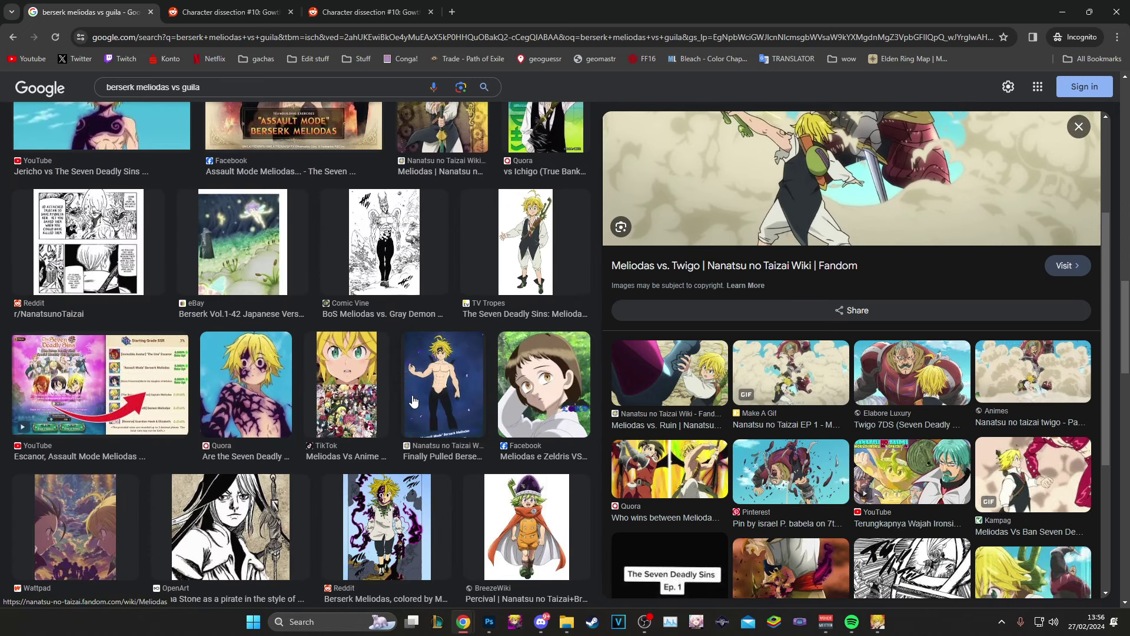
scroll(414, 402, "down", 1)
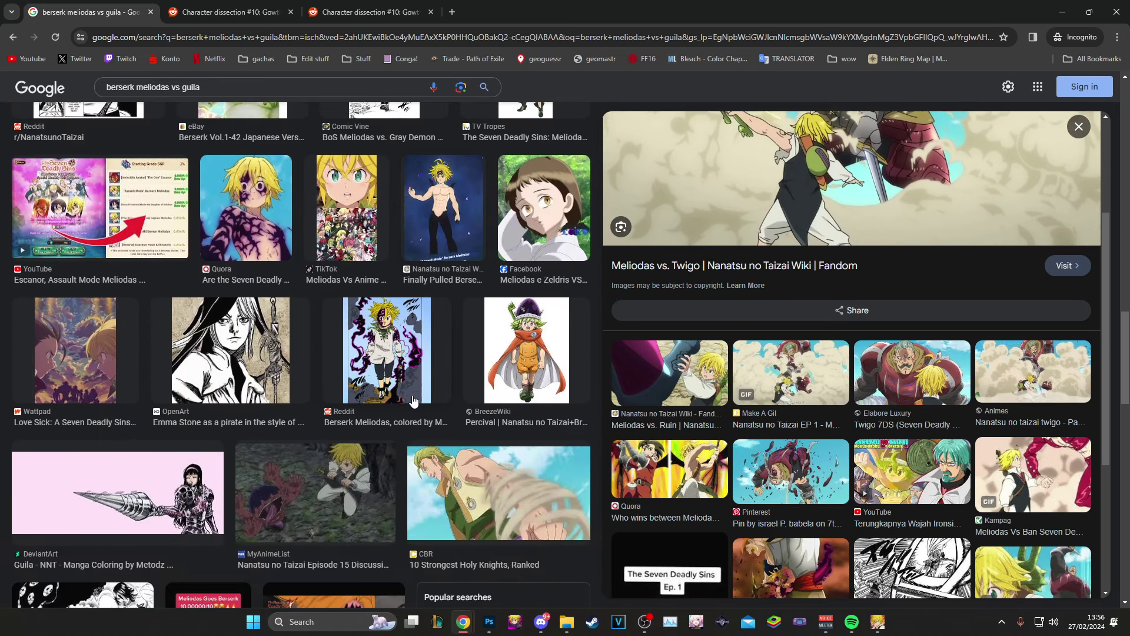
scroll(414, 400, "down", 5)
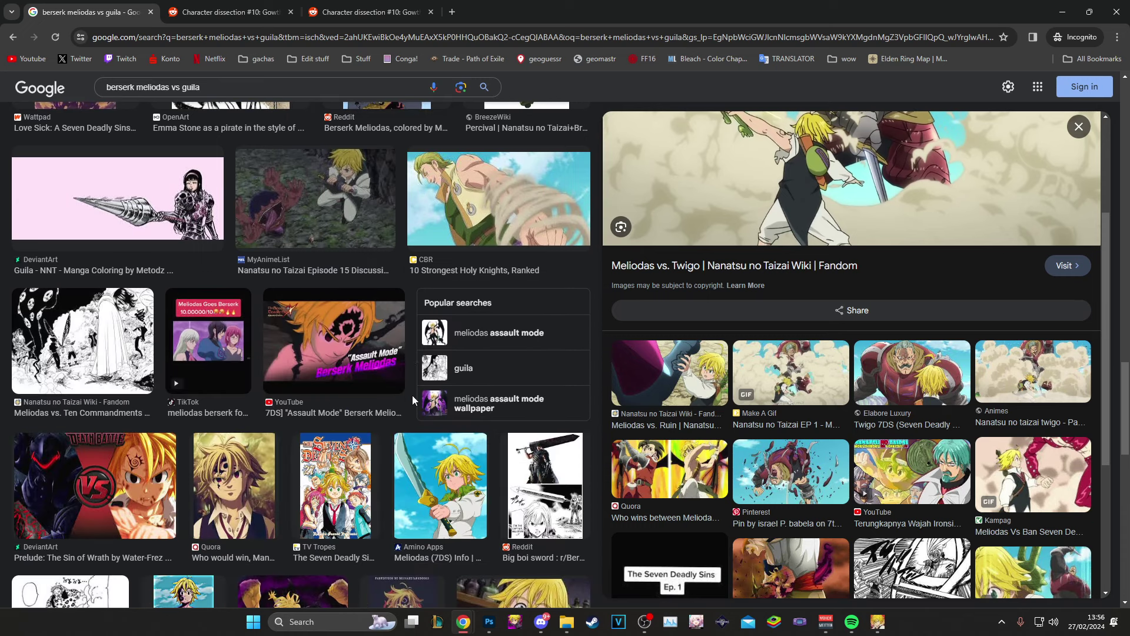
scroll(412, 400, "down", 5)
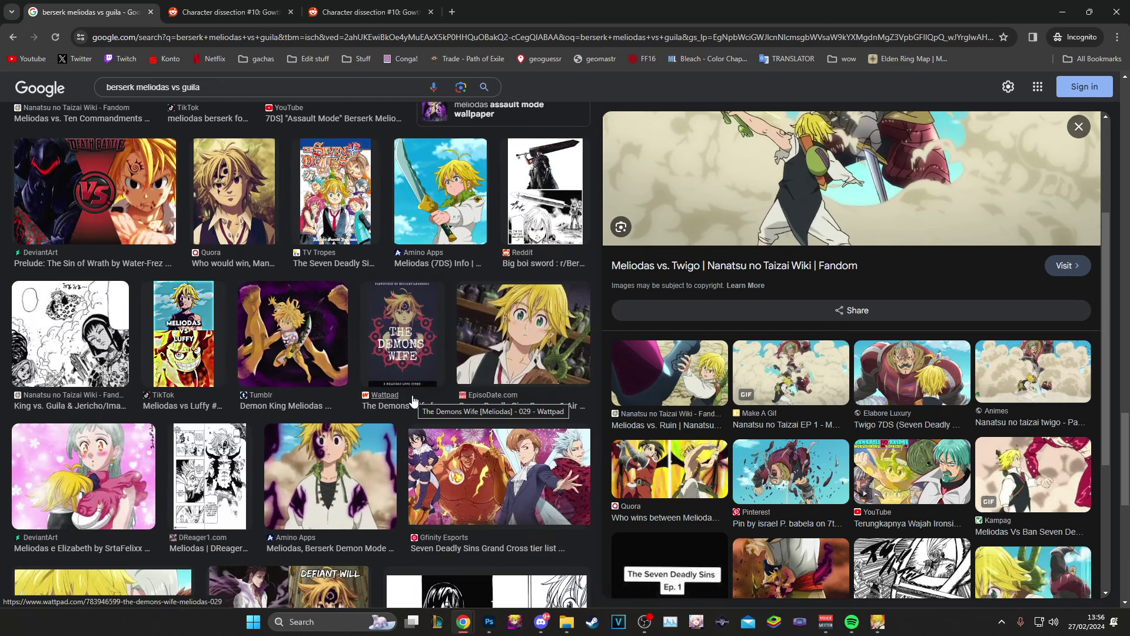
scroll(414, 400, "down", 5)
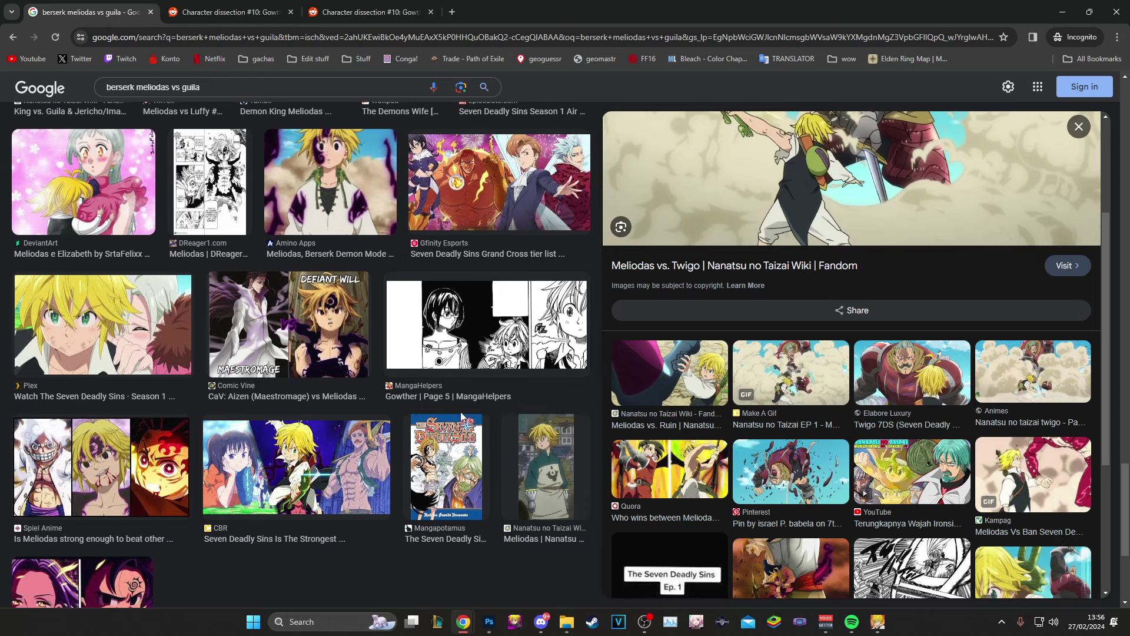
left_click(660, 472)
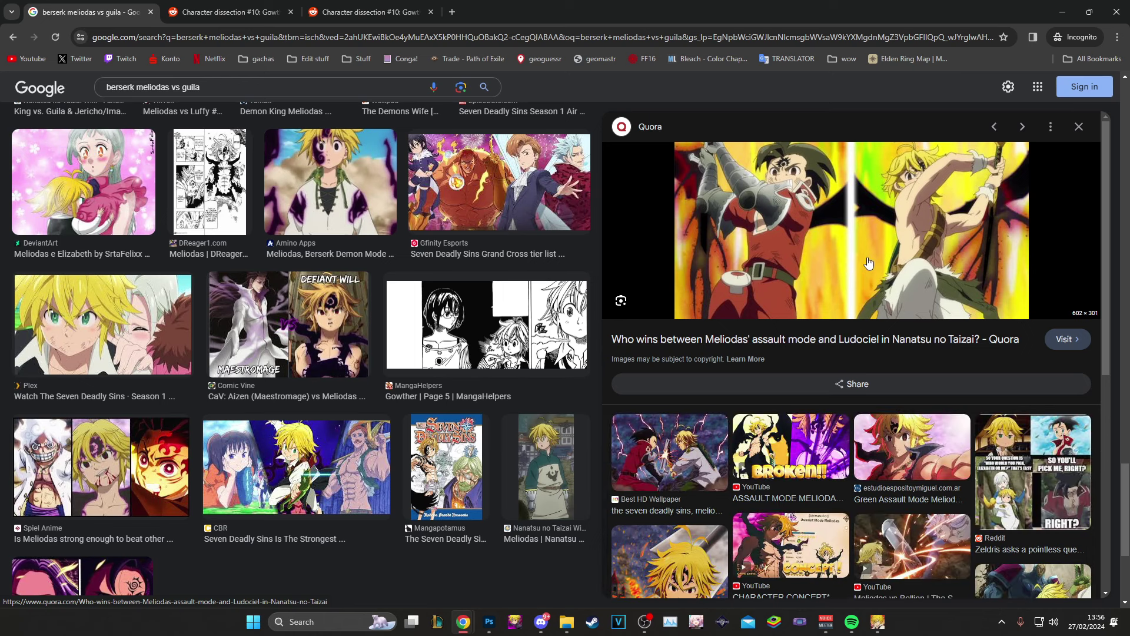
Step: Replace the image search query with "meliodas zeldris team up" and run it
scroll(285, 103, "up", 10)
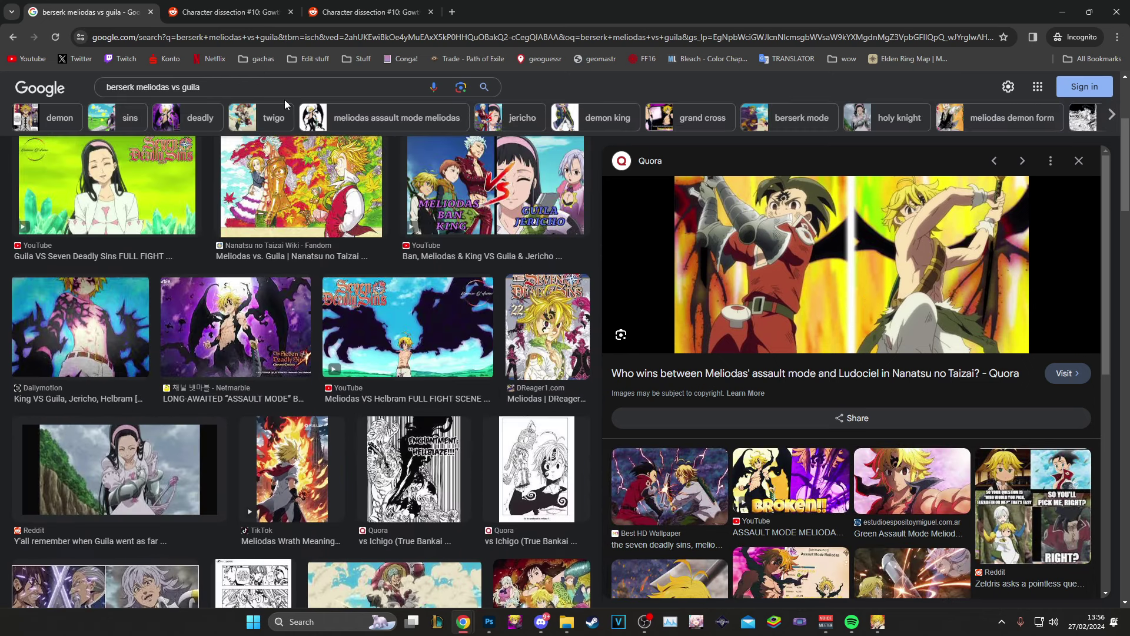
left_click(288, 94)
key("ctrl+a")
type("meliodas z")
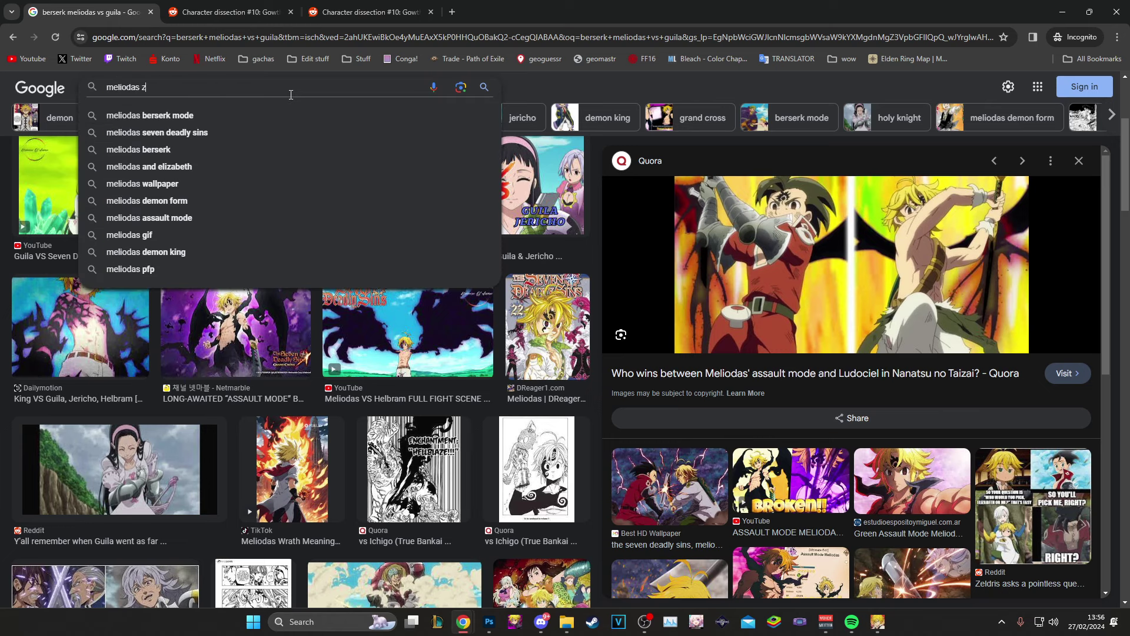
type("eldris team up")
key("Return")
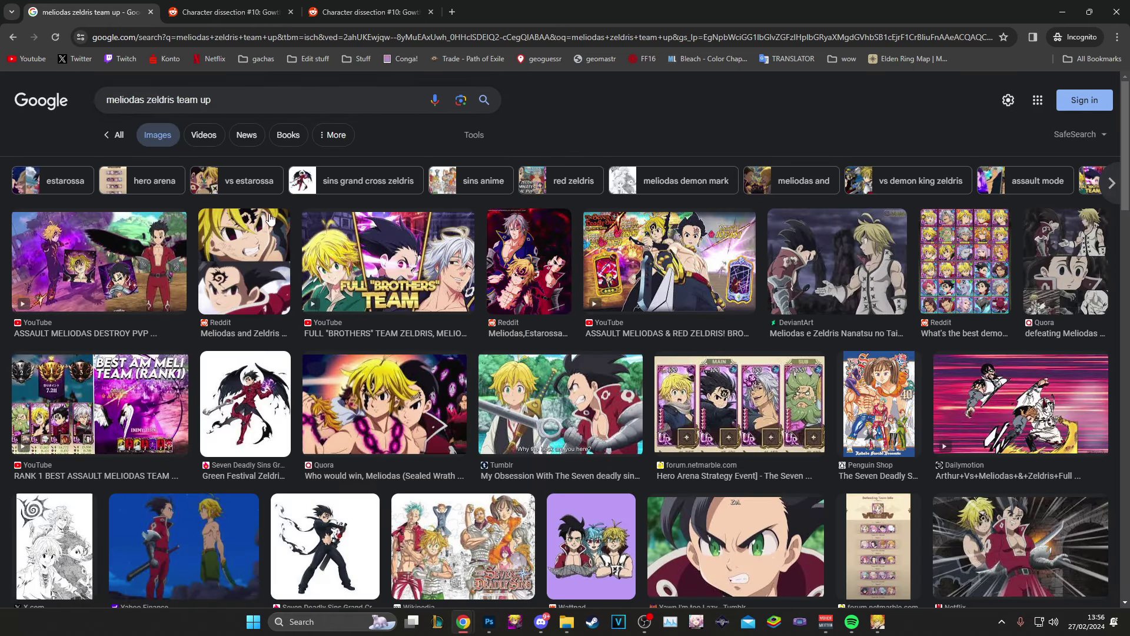
left_click(670, 253)
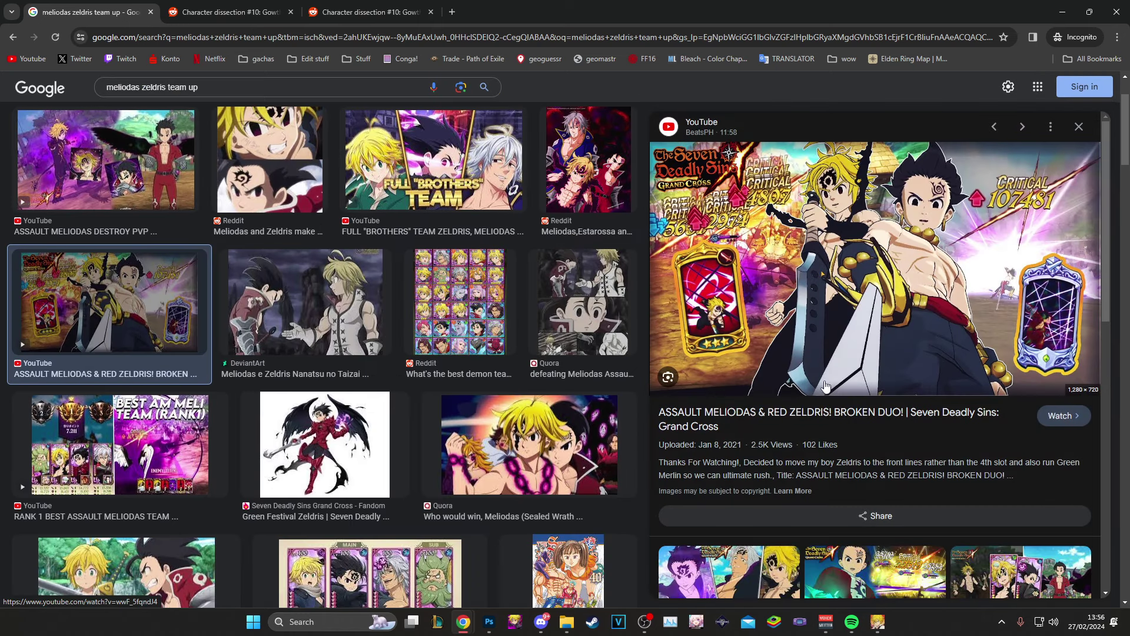
left_click(877, 419)
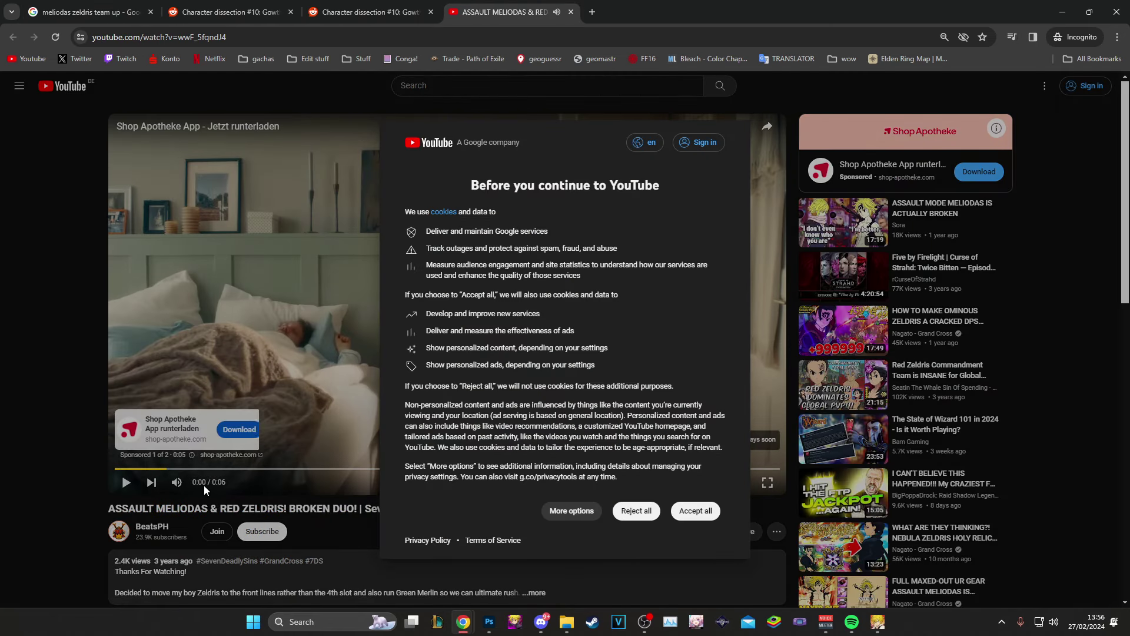
middle_click(461, 5)
left_click(151, 5)
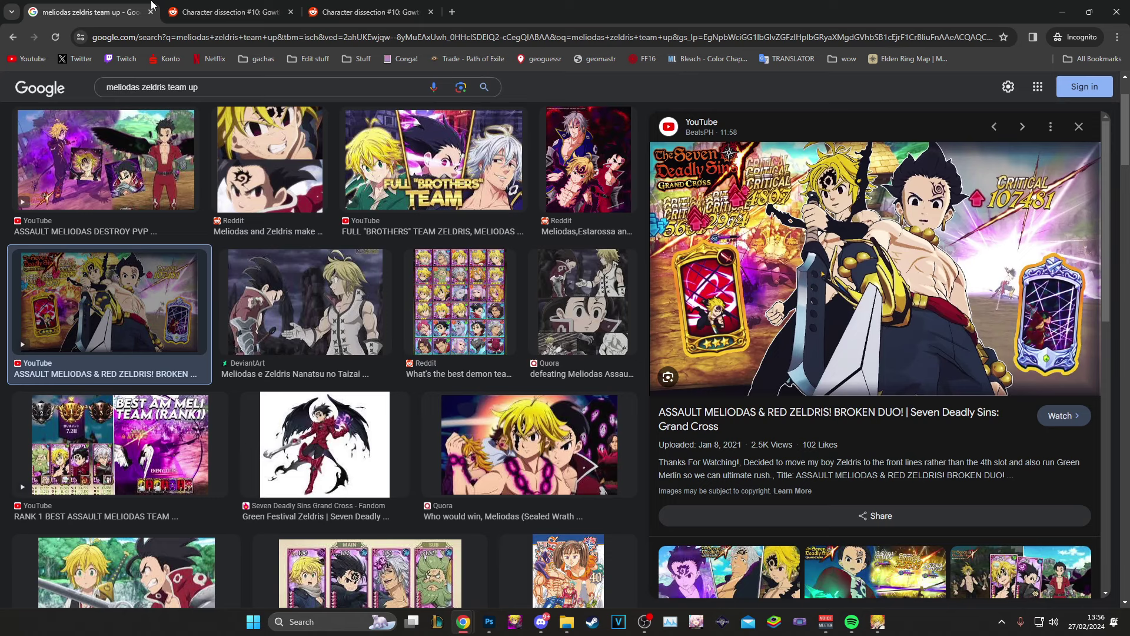
Step: Close the second Reddit "Character dissection #10: Gowther" tab and return to the image results
left_click(387, 7)
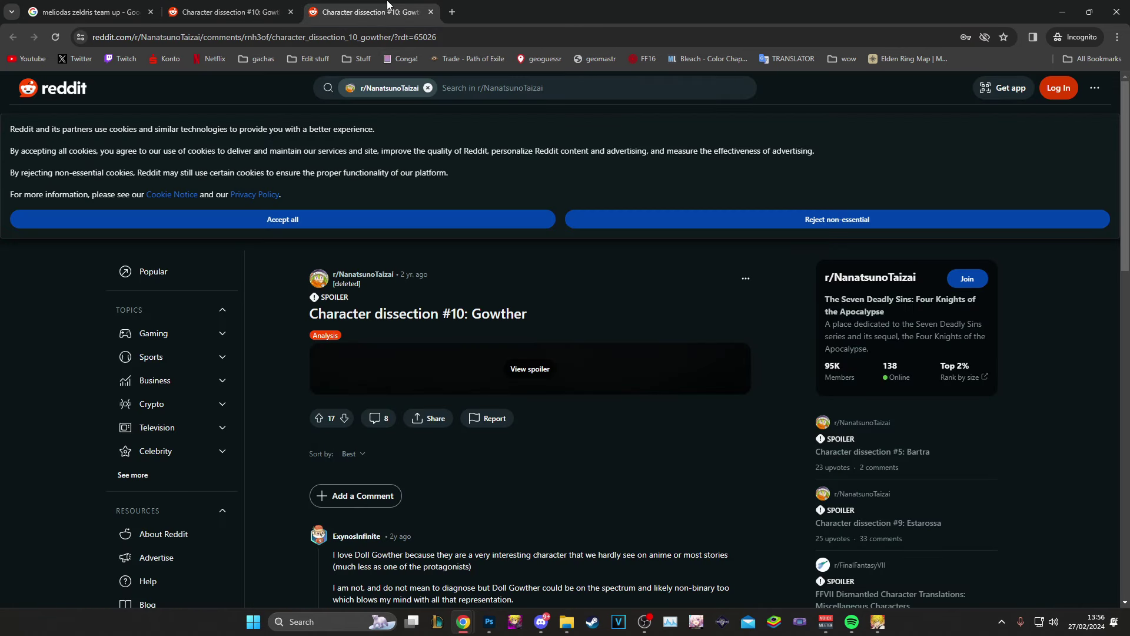
middle_click(387, 7)
key("ctrl+1")
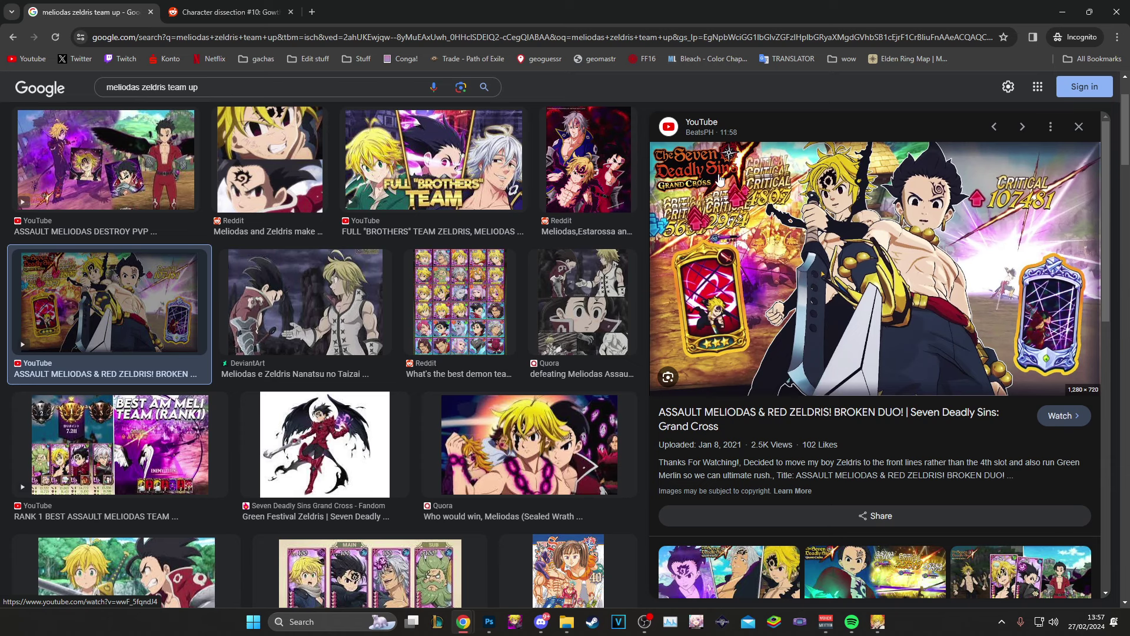
Step: Open the MEAWW "Cursed by Light" image of Zeldris and Meliodas side by side, copy it and check its related images
scroll(539, 354, "down", 4)
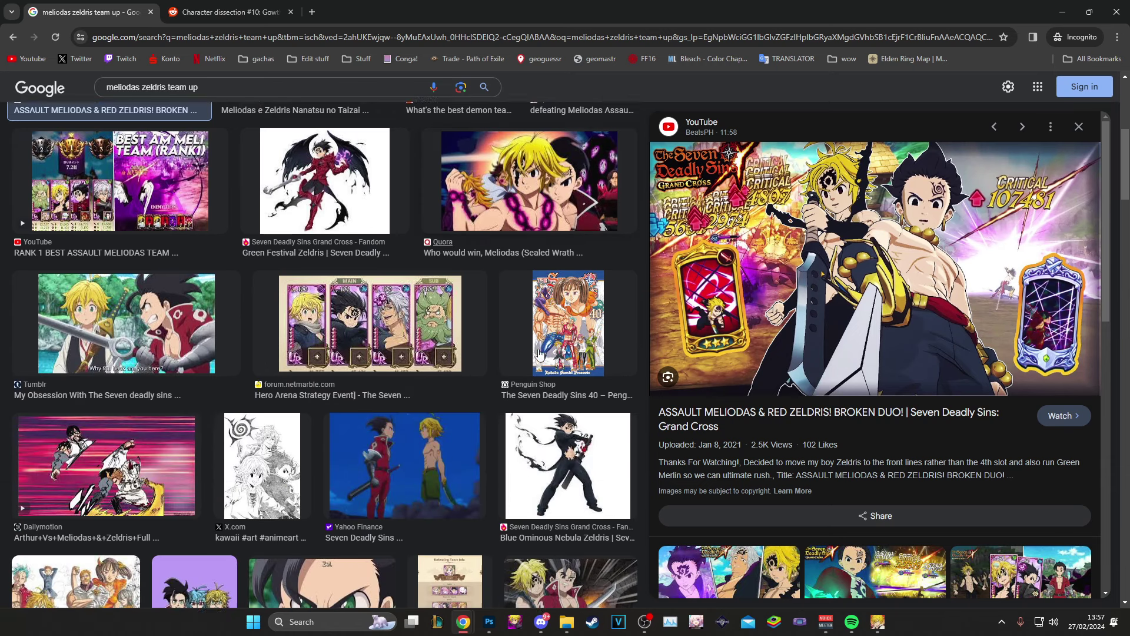
scroll(326, 289, "down", 4)
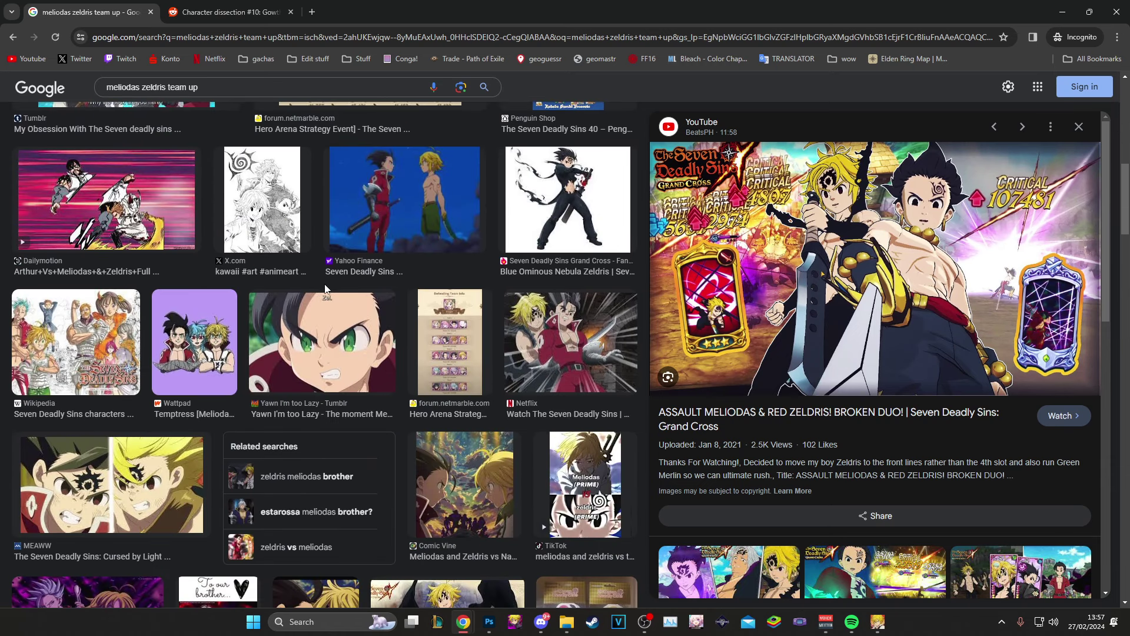
left_click(127, 512)
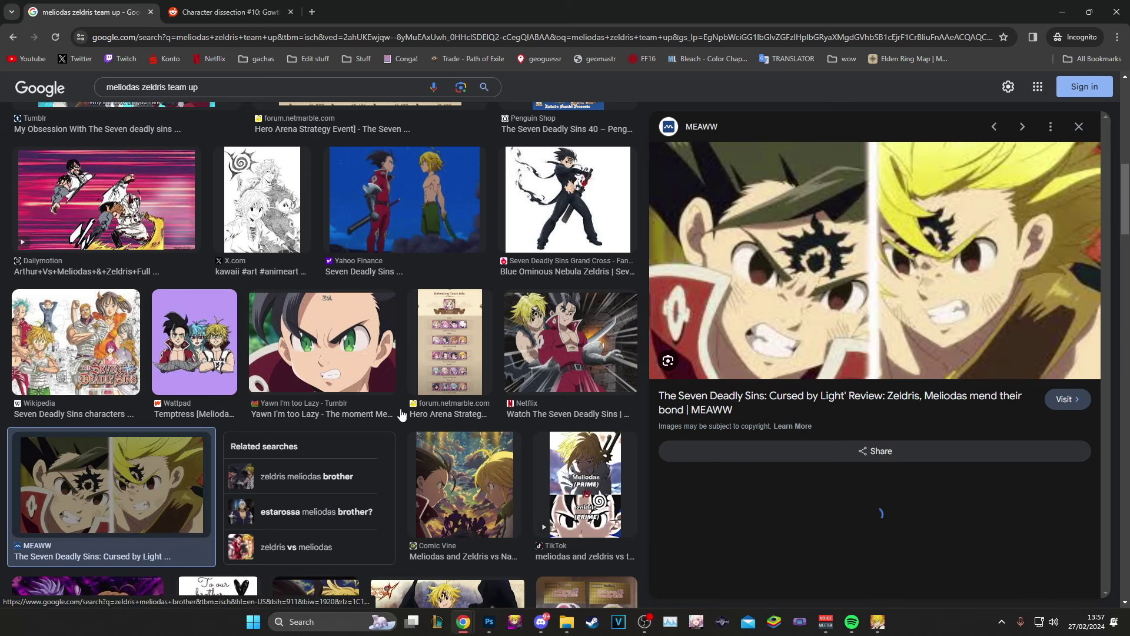
right_click(861, 270)
left_click(883, 450)
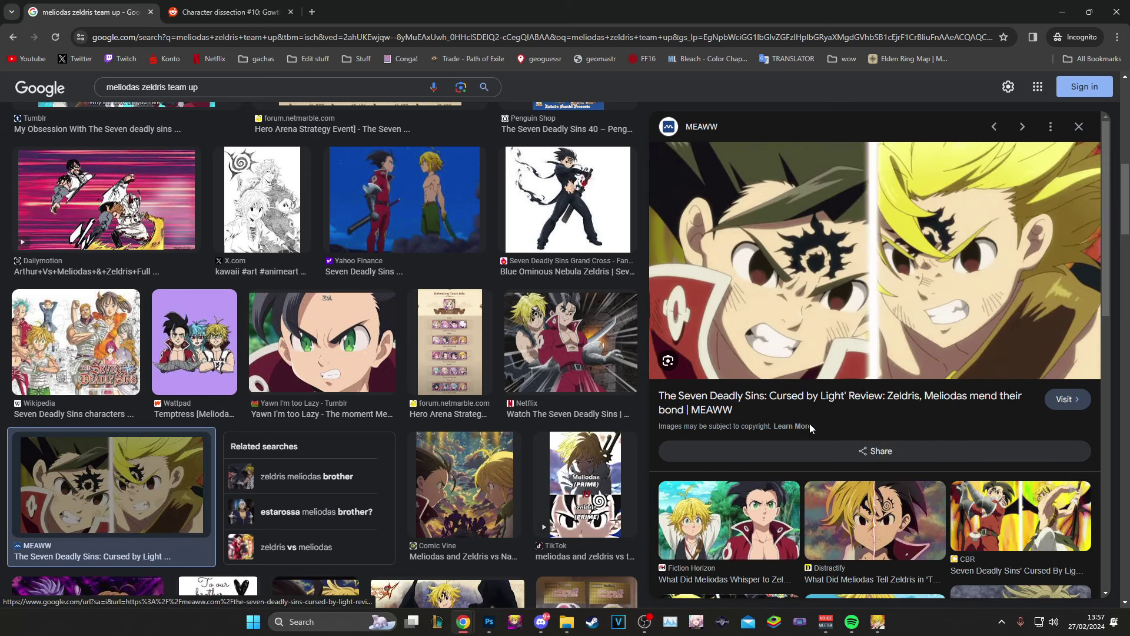
scroll(866, 382, "down", 4)
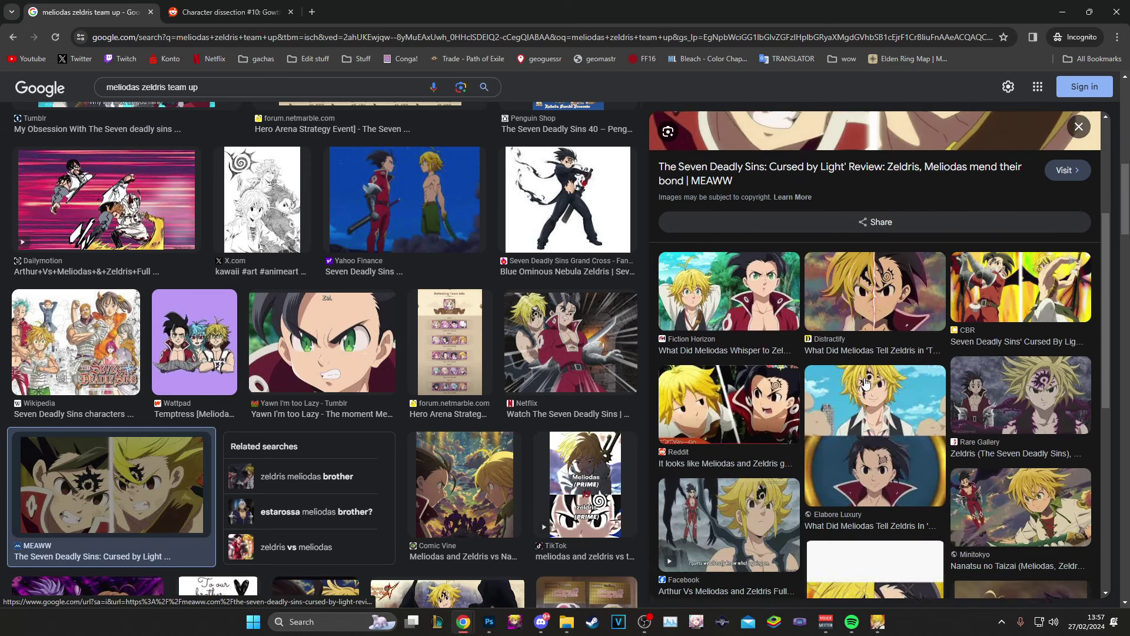
scroll(866, 382, "down", 5)
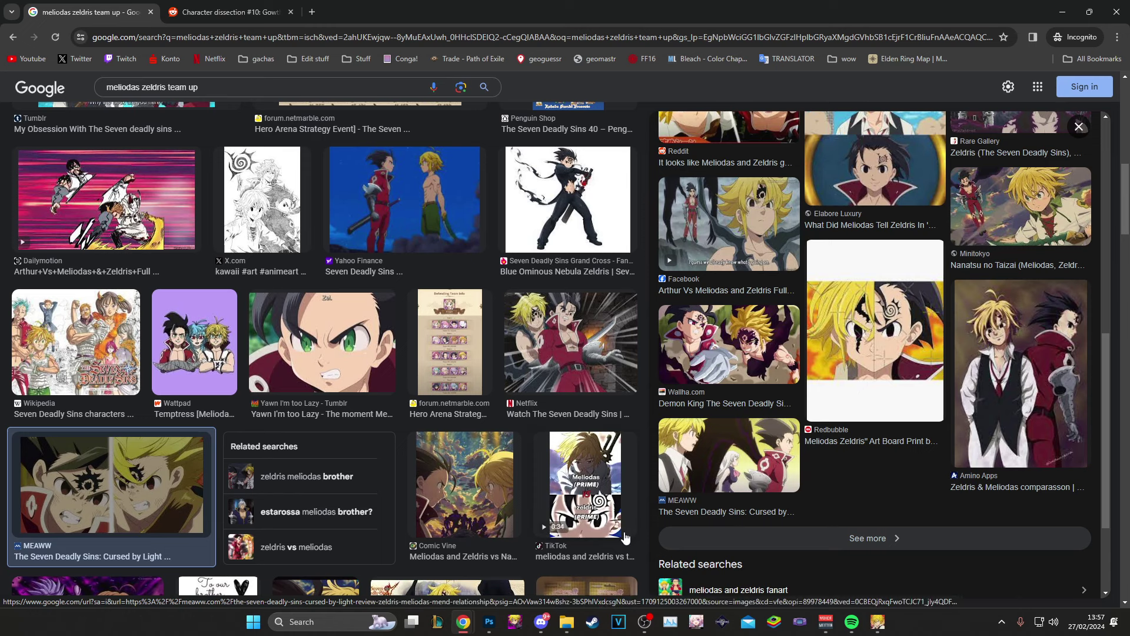
Step: Return to Photoshop, paste the Zeldris and Meliodas image above layer 5 and clip it to that layer's square
left_click(489, 621)
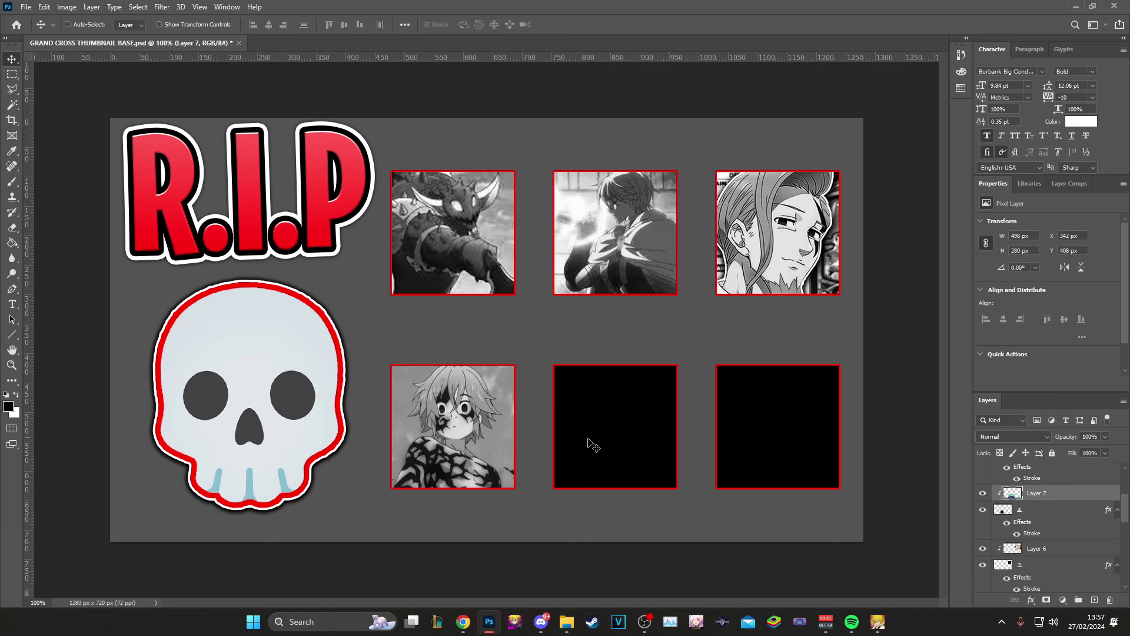
scroll(1053, 498, "up", 2)
left_click(1045, 512)
key("ctrl+v")
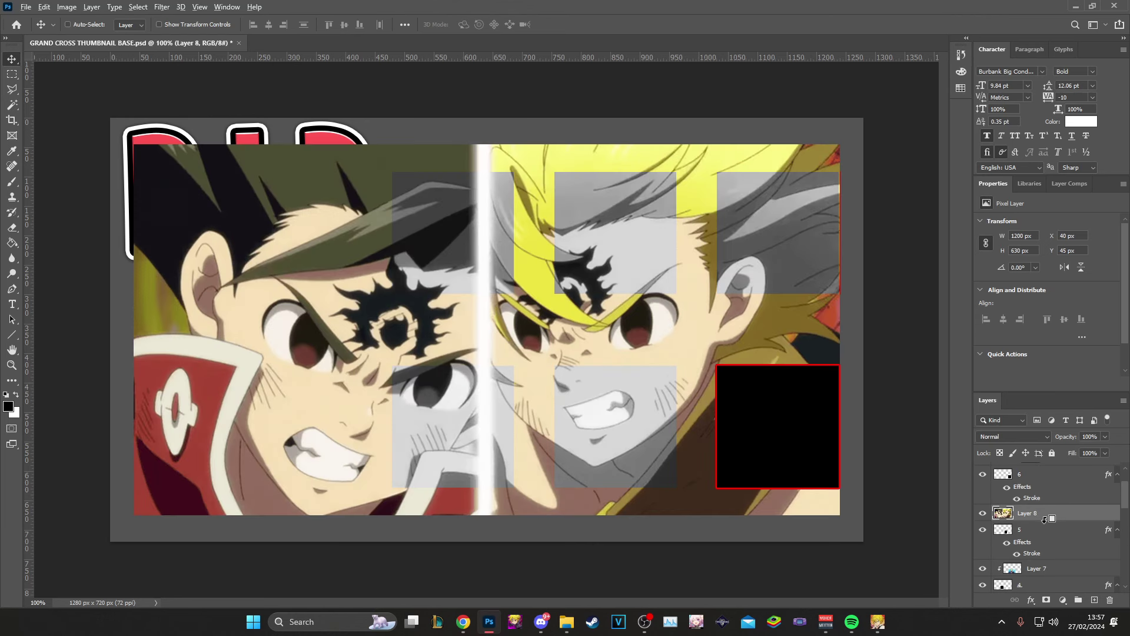
left_click(1044, 520, "alt")
Step: Scale the Zeldris and Meliodas image to 410 by 216 px and center its white divider in the middle lower square, showing both faces
key("ctrl+t")
left_click_drag(613, 390, 765, 455)
left_click_drag(635, 208, 621, 321)
left_click_drag(810, 406, 777, 407)
left_click_drag(452, 319, 531, 361)
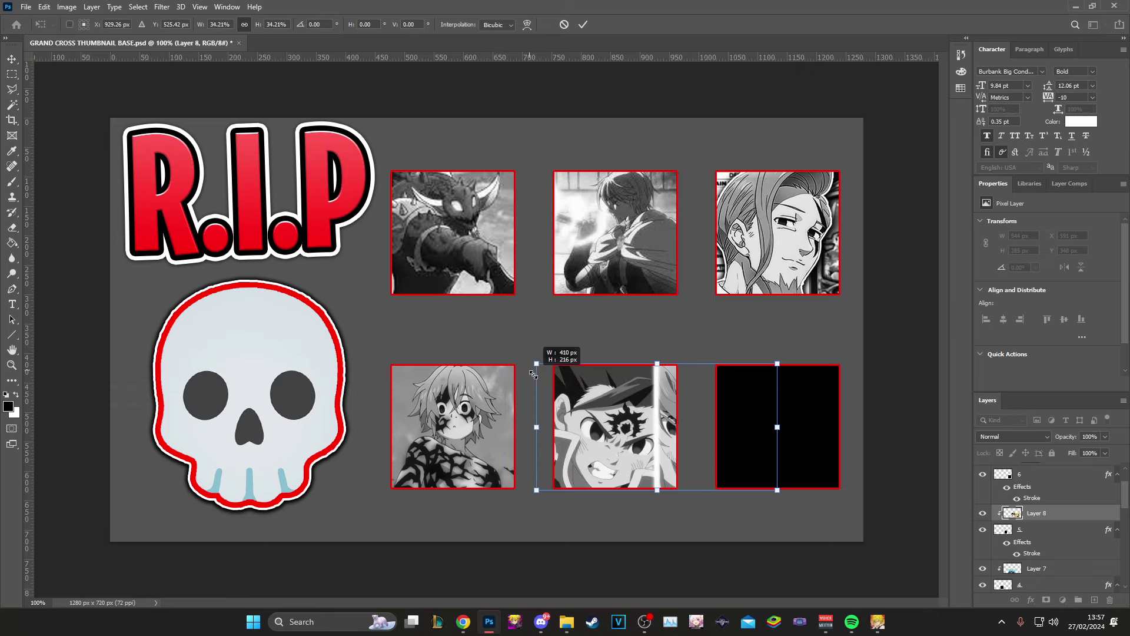
left_click_drag(686, 416, 650, 416)
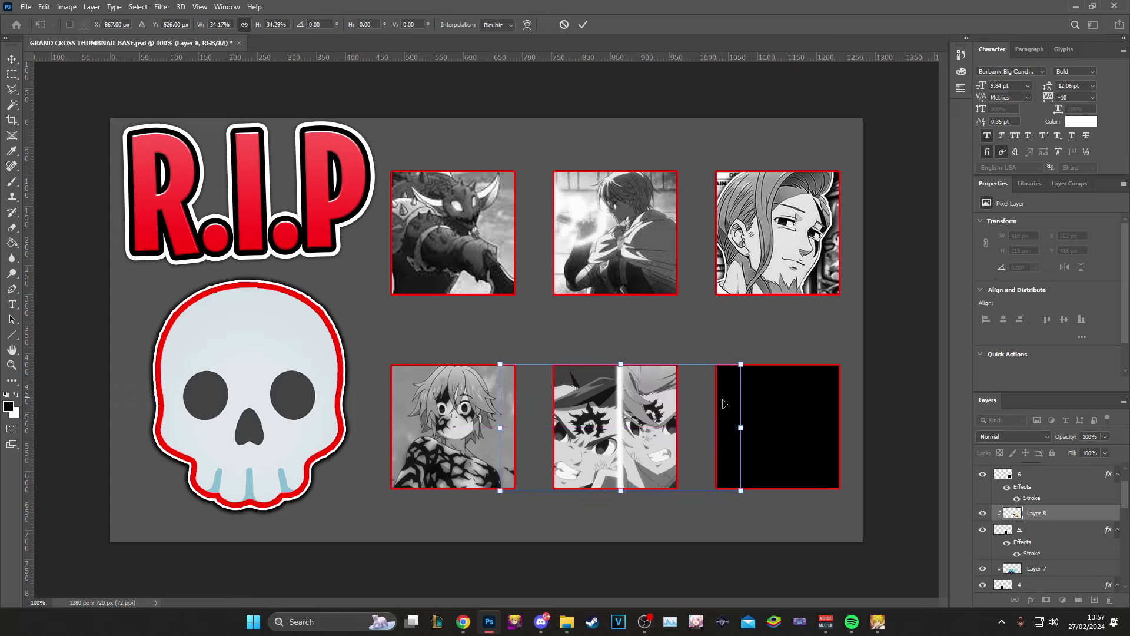
key("Return")
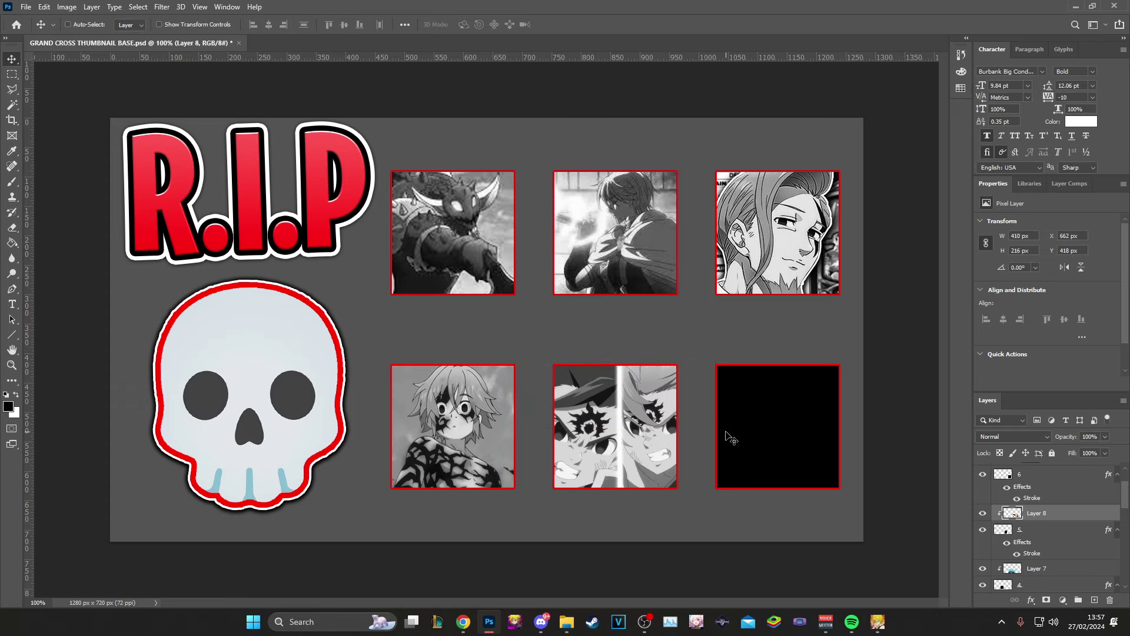